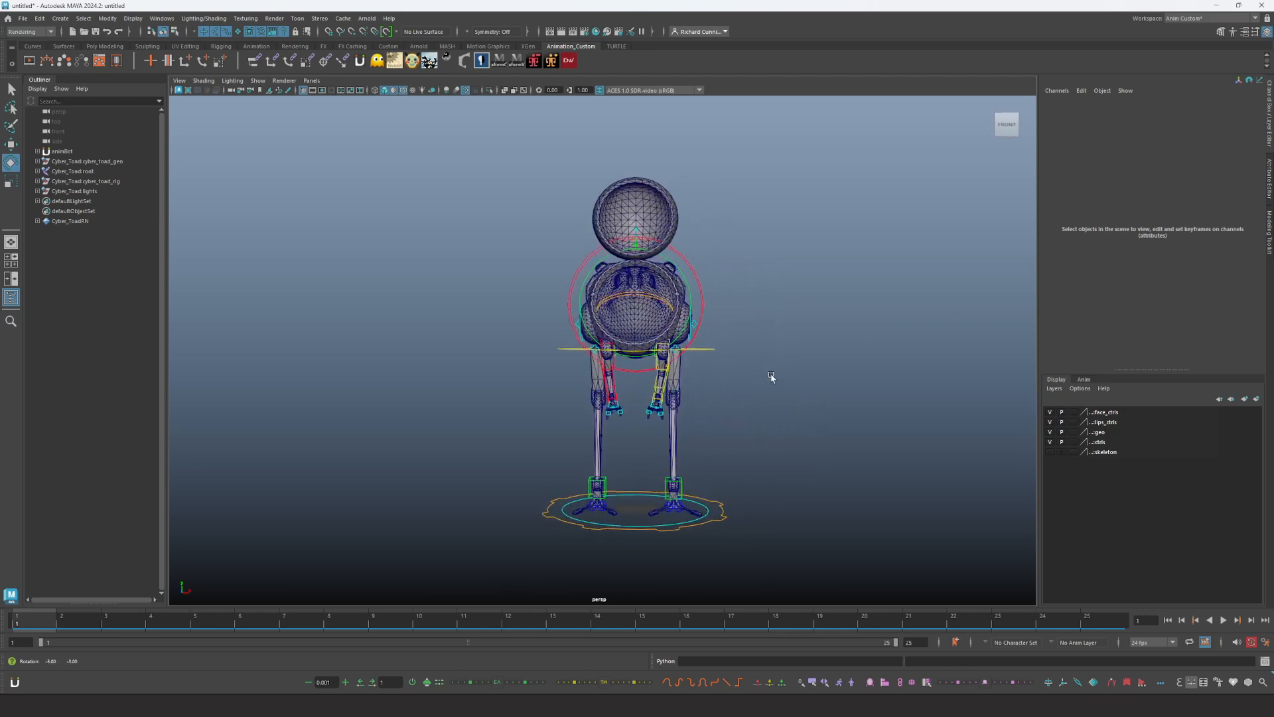
middle_click_drag(781, 386, 787, 402, "alt")
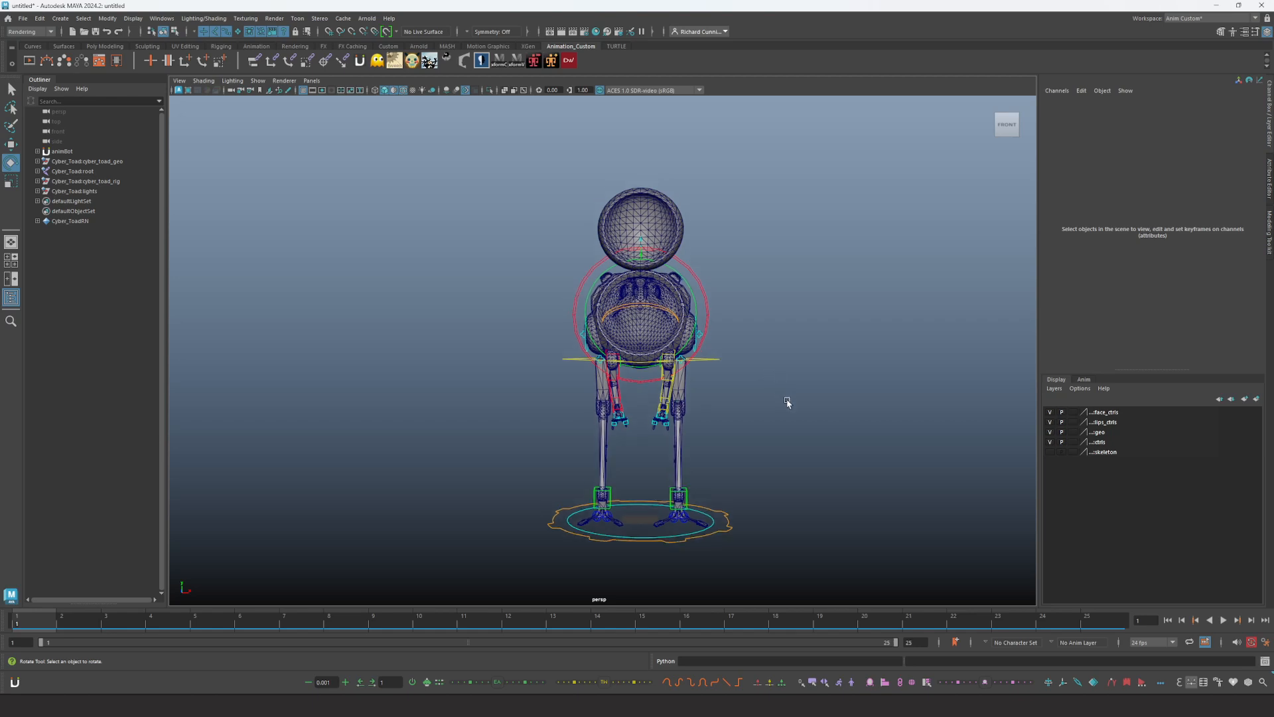
left_click_drag(799, 393, 734, 399, "alt")
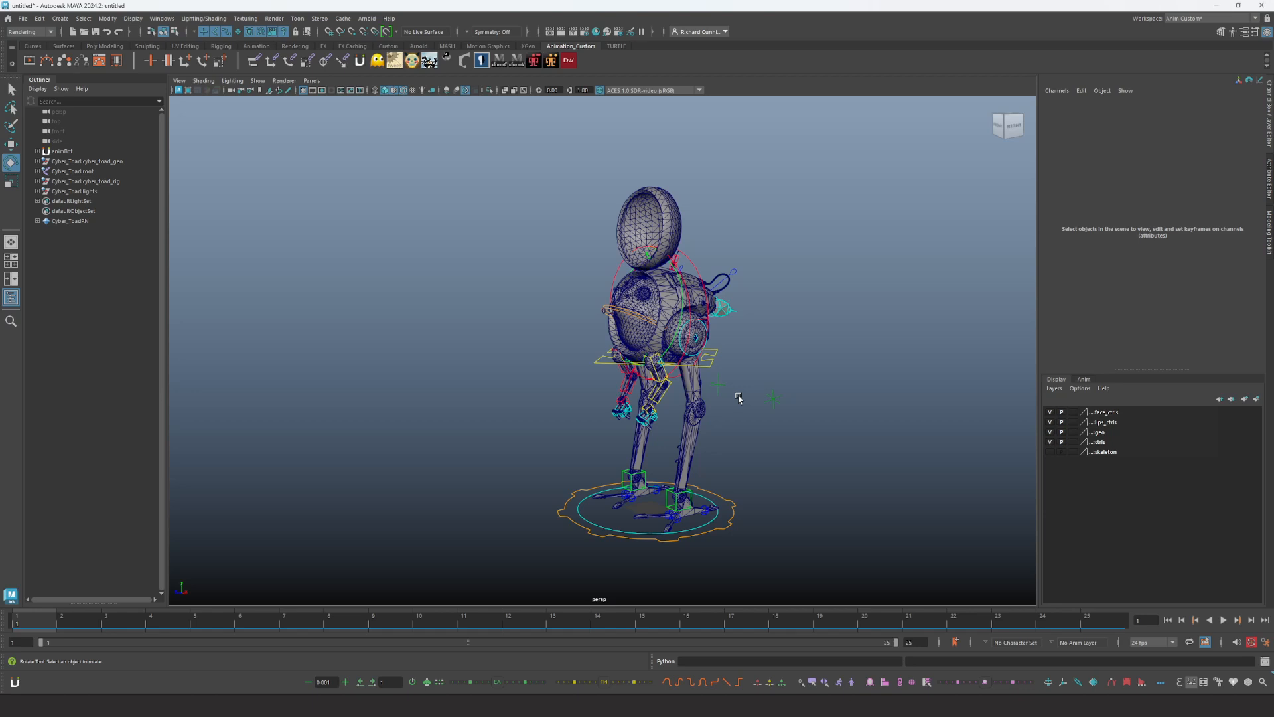
left_click_drag(740, 397, 737, 361, "alt")
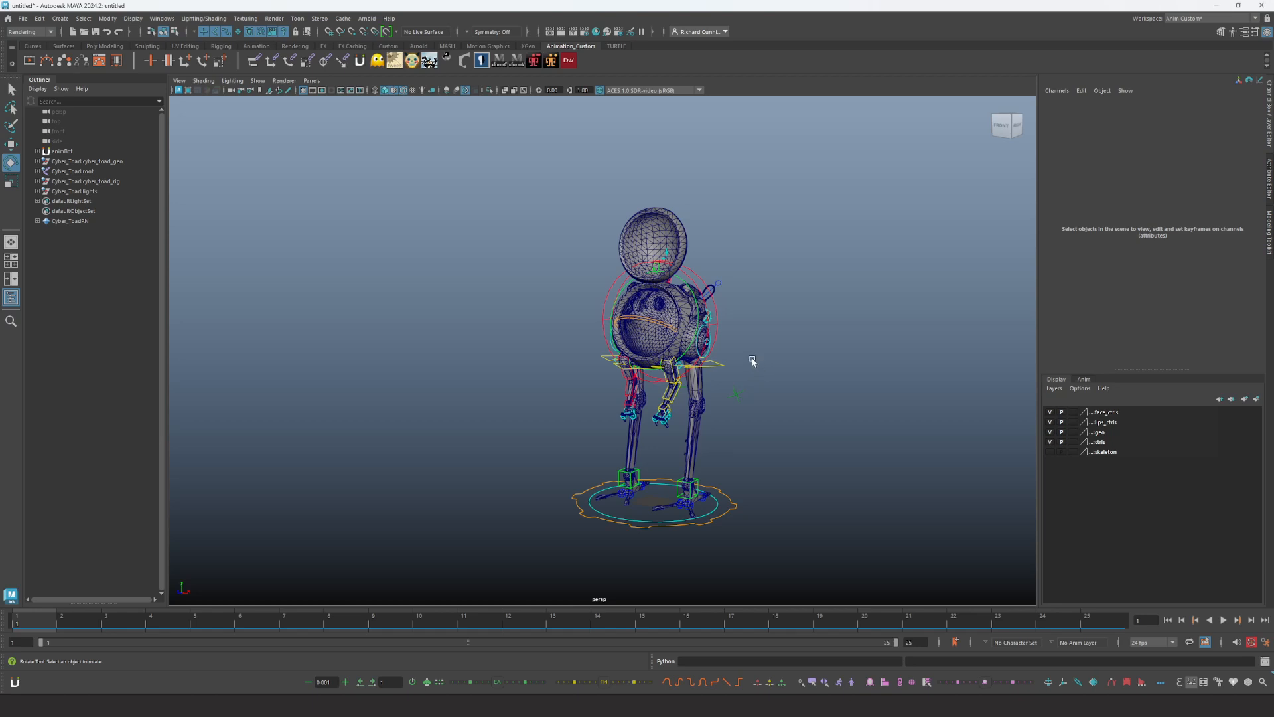
left_click_drag(753, 362, 674, 306, "alt")
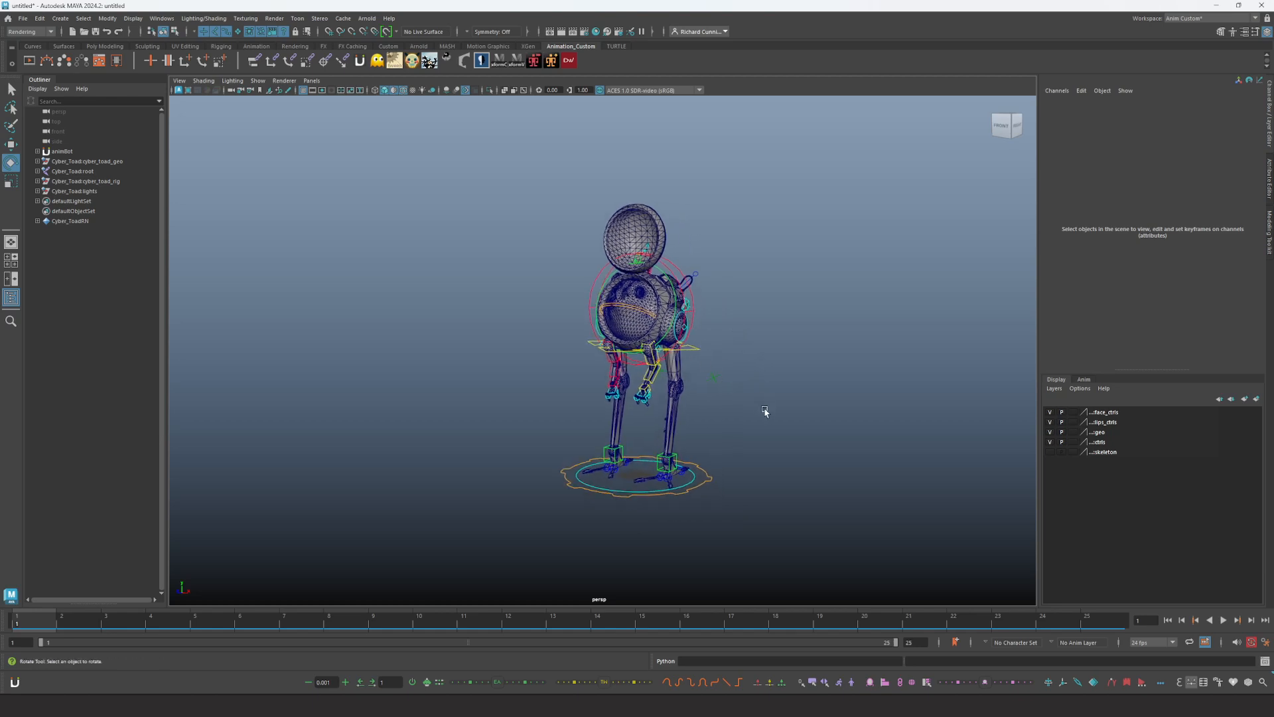
mouse_move(765, 411)
left_mouse_down("alt")
mouse_move(700, 406)
mouse_move(774, 412)
left_mouse_up("alt")
middle_click_drag(773, 412, 769, 430, "alt")
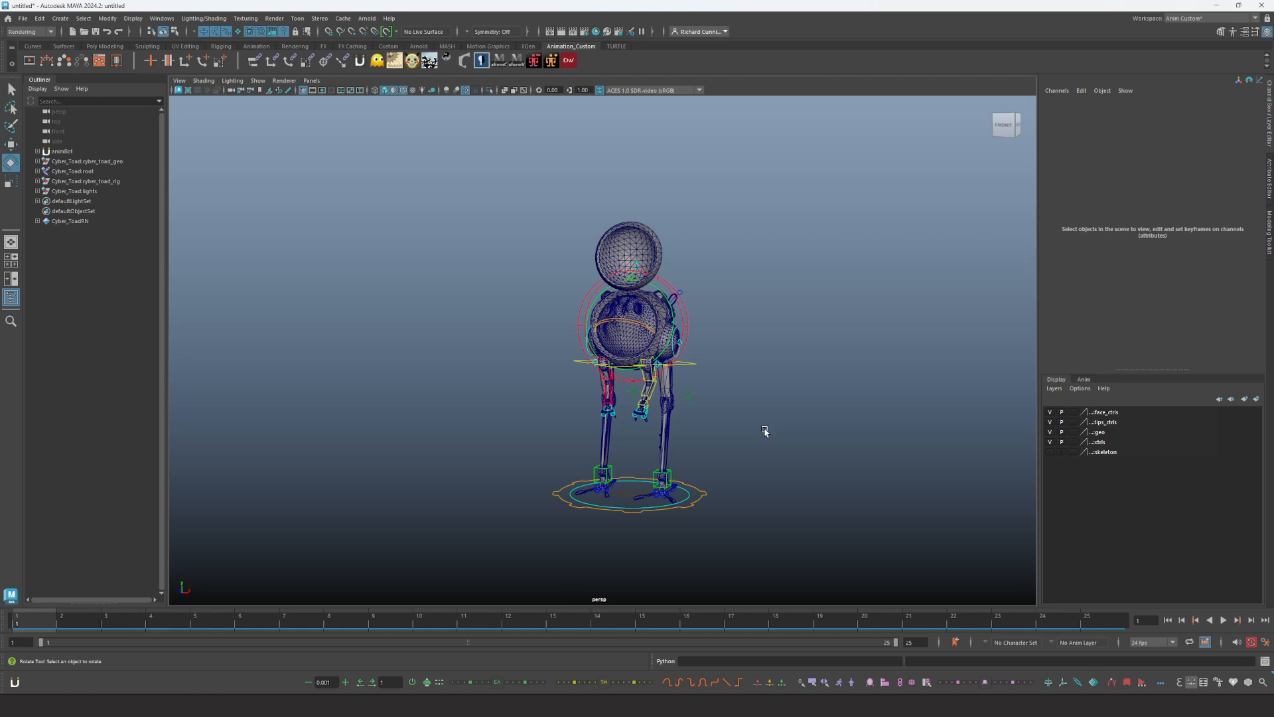
Select all of the toad rig's controls and take a bundle snapshot of them
key("q")
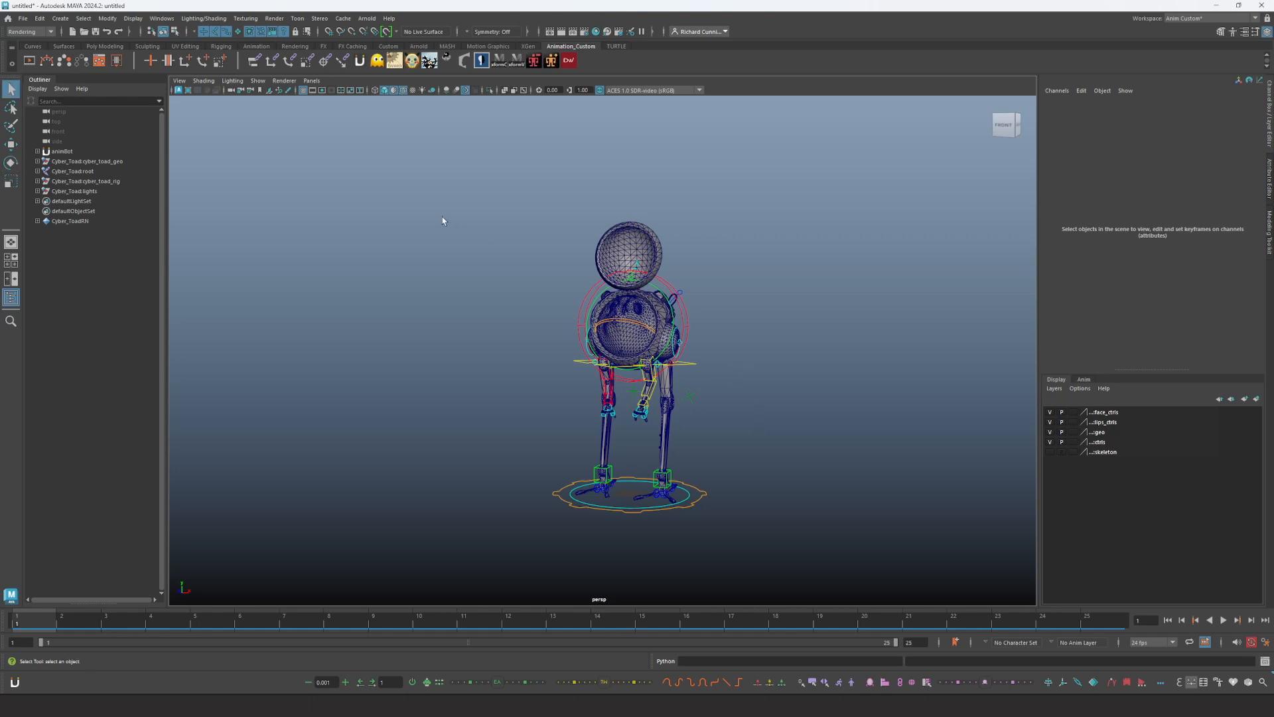
left_click_drag(410, 162, 875, 515)
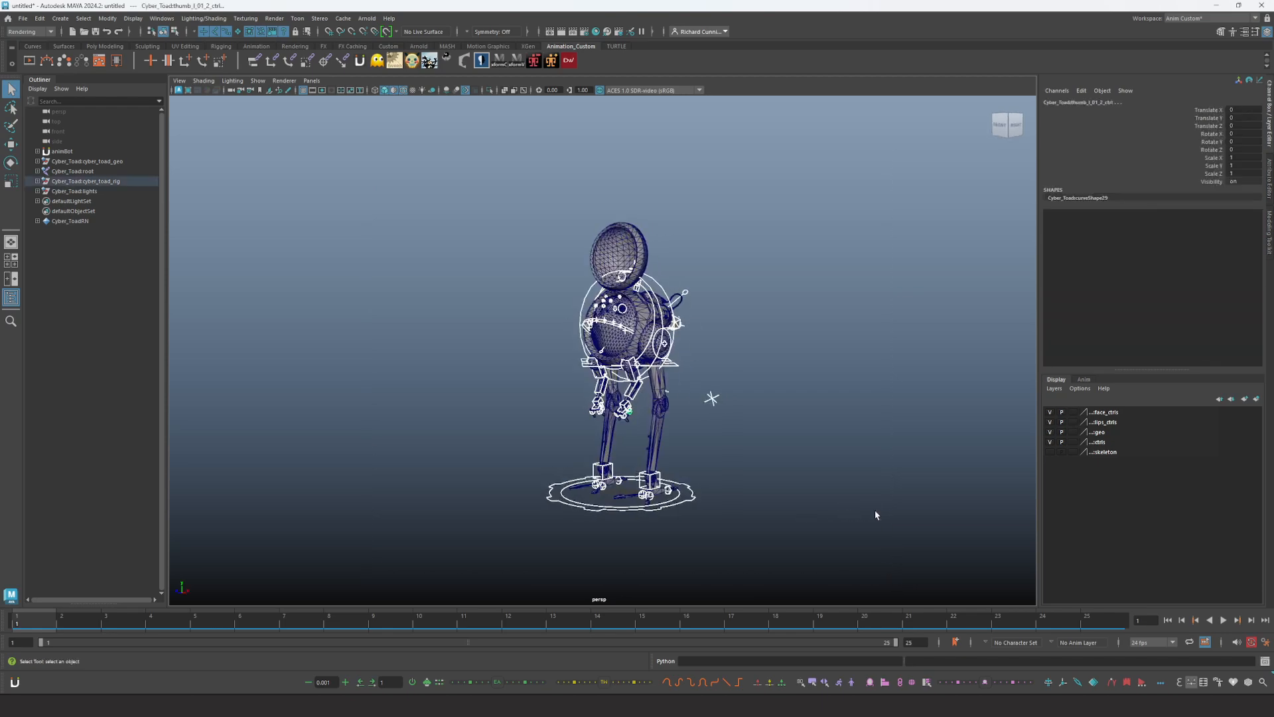
left_click(1219, 682)
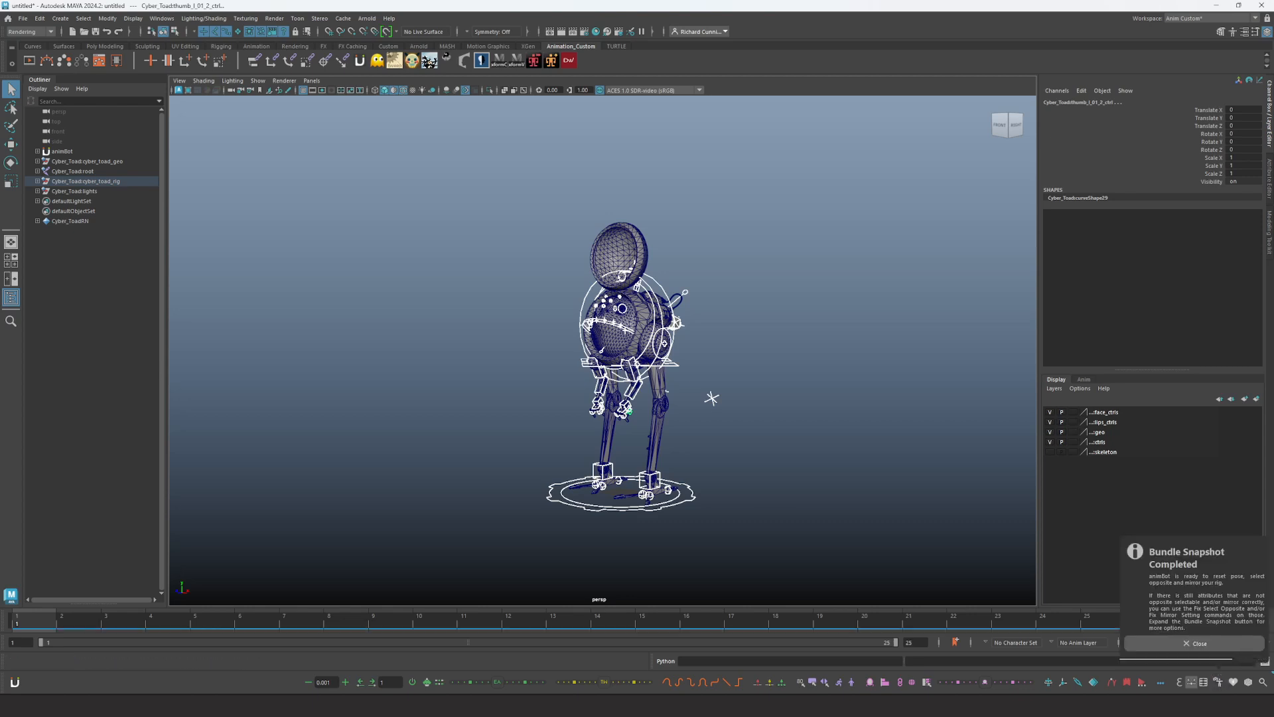
right_click(1219, 682)
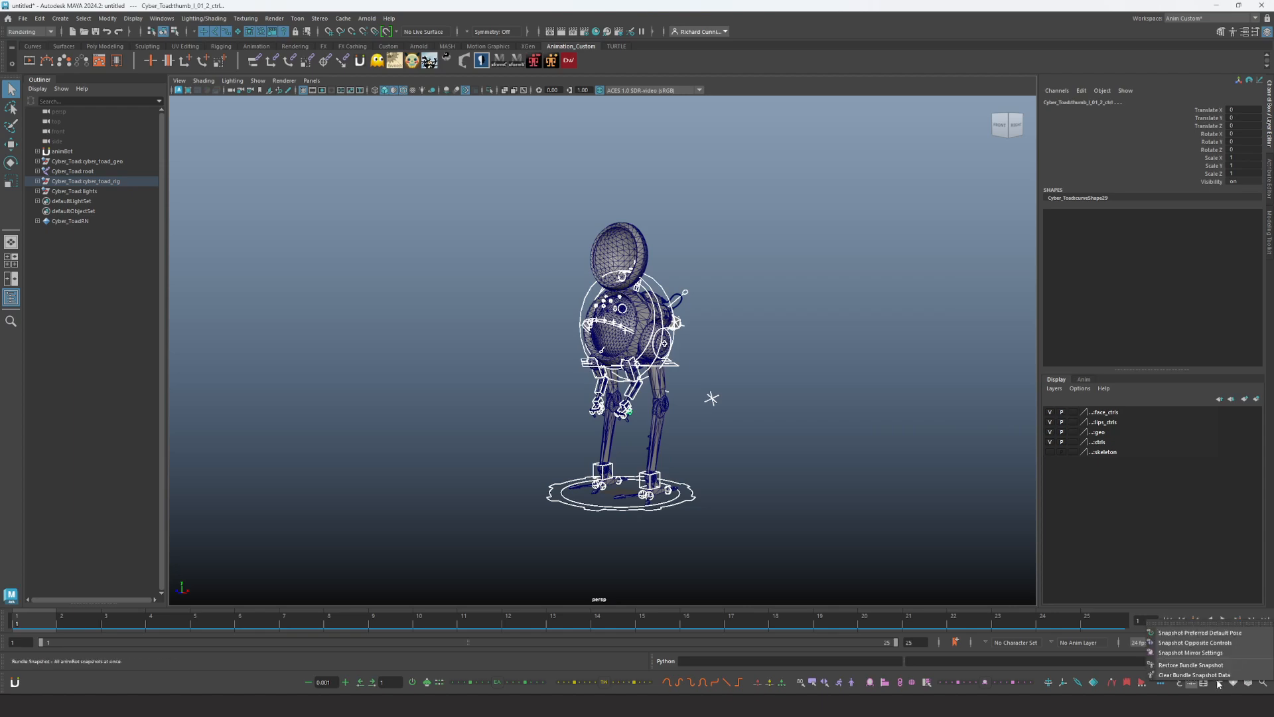
left_click(1194, 653)
Set the translate and rotate values of the left knee's pole vector control to 0
right_click_drag(698, 391, 743, 425, "alt")
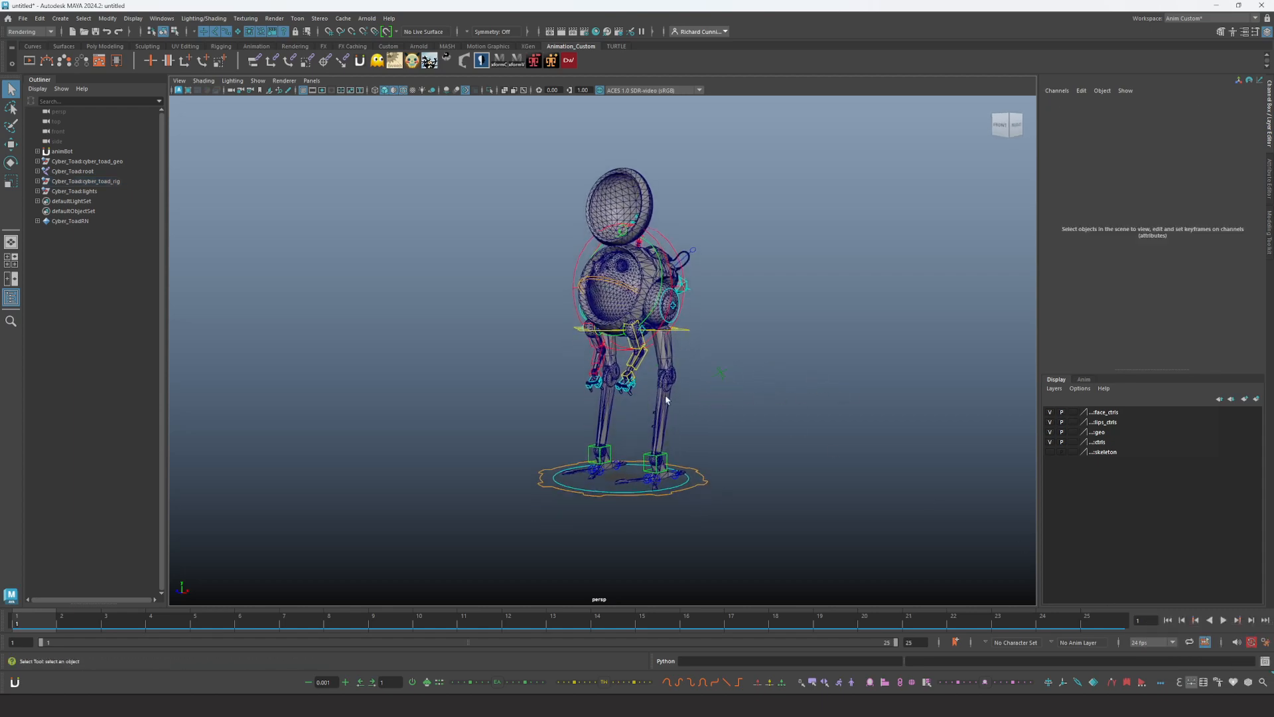
mouse_move(743, 425)
left_mouse_down("alt")
mouse_move(762, 441)
mouse_move(734, 421)
mouse_move(664, 422)
mouse_move(749, 428)
left_mouse_up("alt")
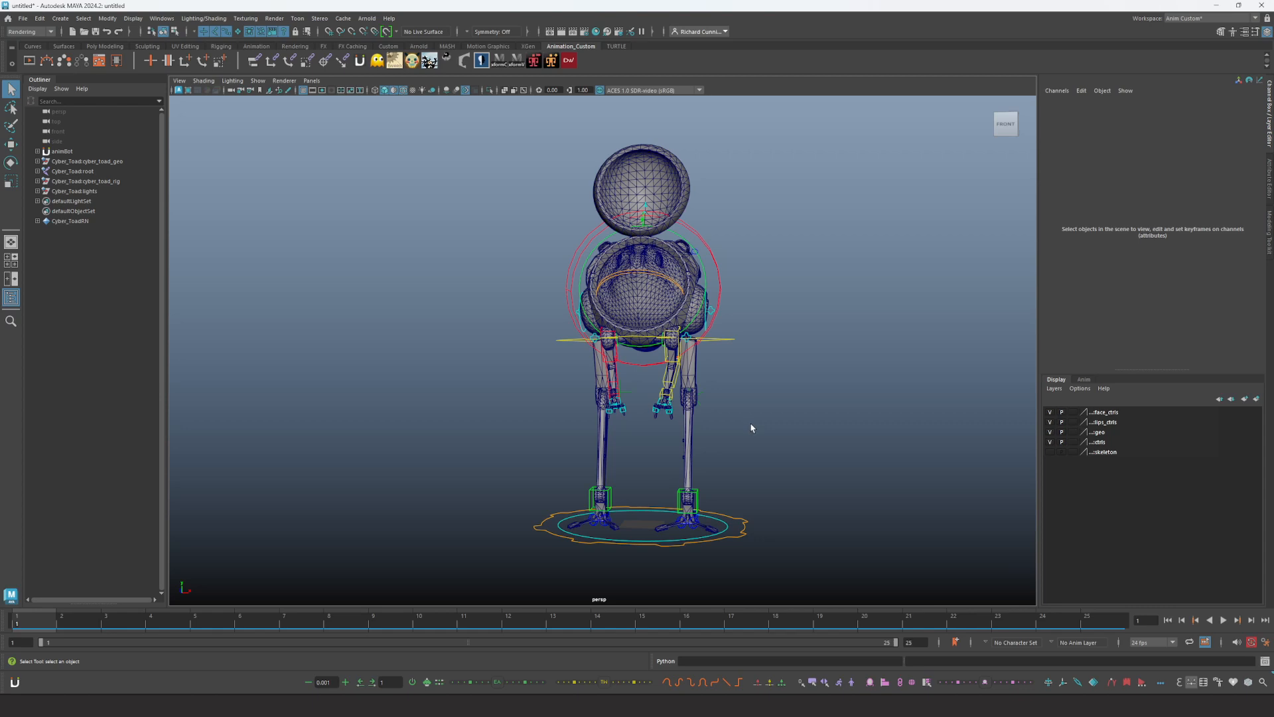
mouse_move(751, 419)
left_mouse_down("alt")
mouse_move(686, 418)
mouse_move(766, 419)
left_mouse_up("alt")
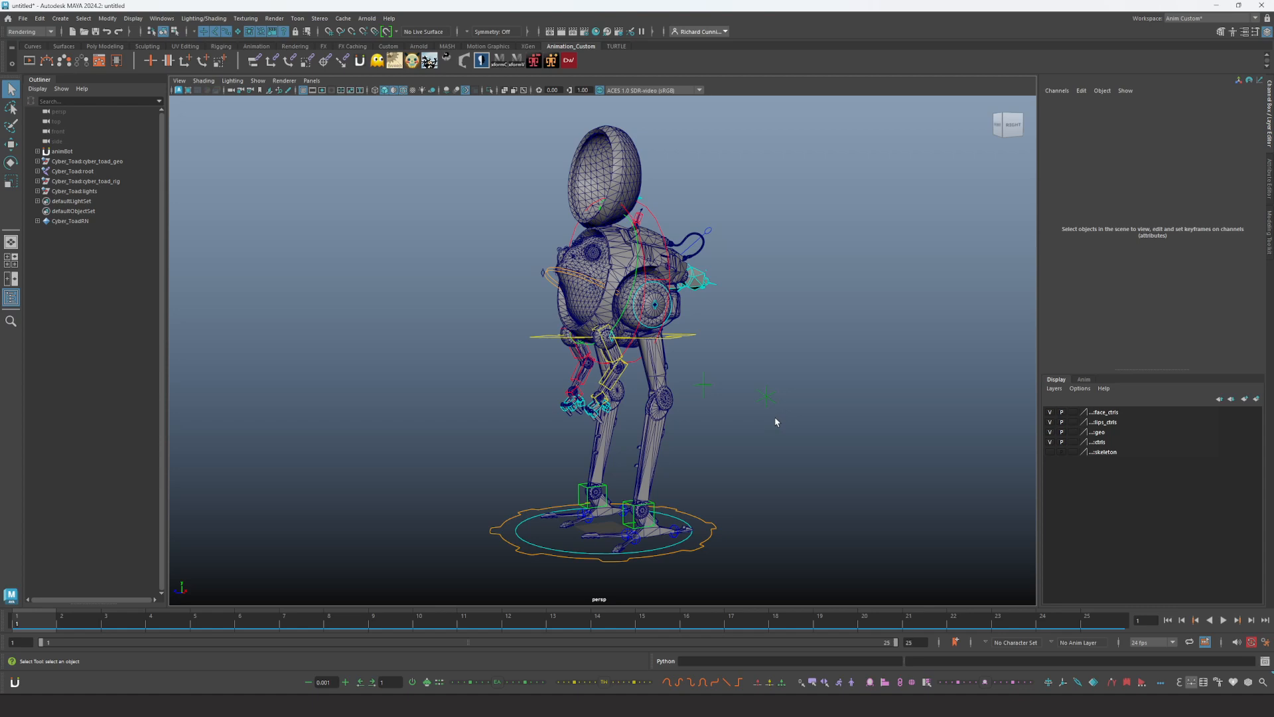
mouse_move(758, 416)
left_mouse_down("alt")
mouse_move(828, 418)
mouse_move(706, 416)
mouse_move(825, 429)
mouse_move(763, 416)
mouse_move(777, 405)
mouse_move(751, 411)
left_mouse_up("alt")
left_click(771, 392)
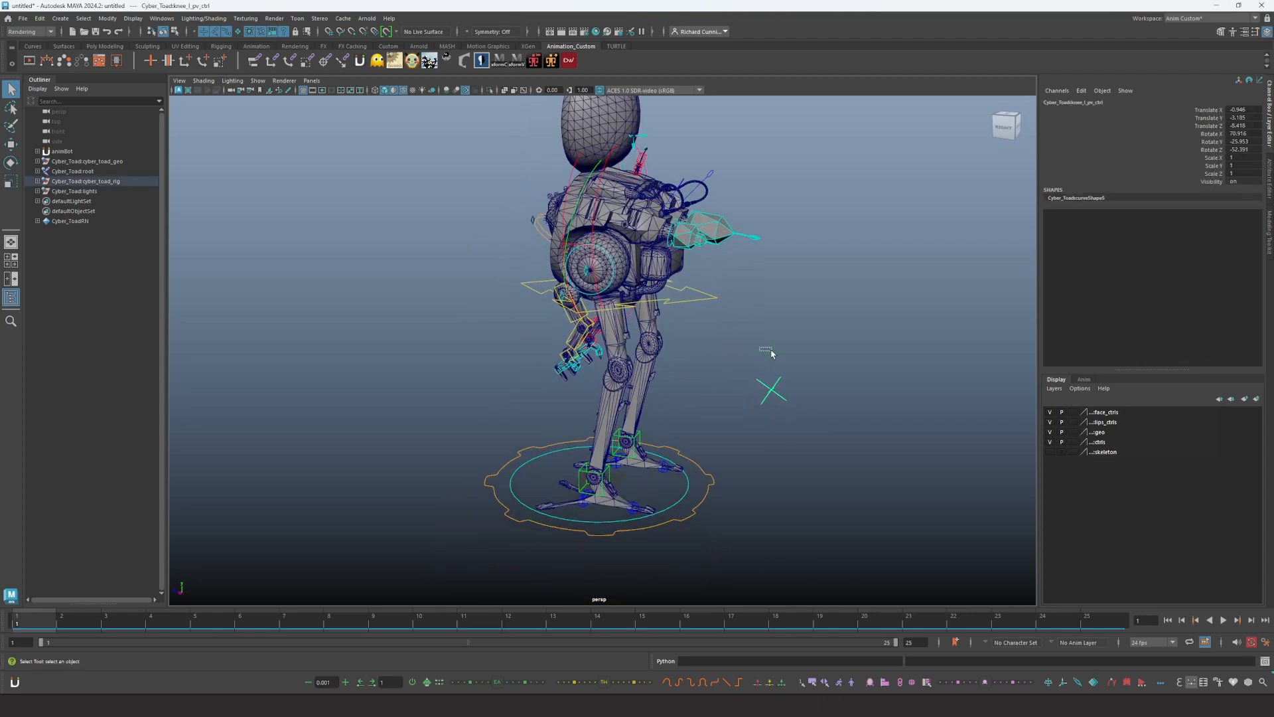
left_click_drag(1244, 148, 1251, 111)
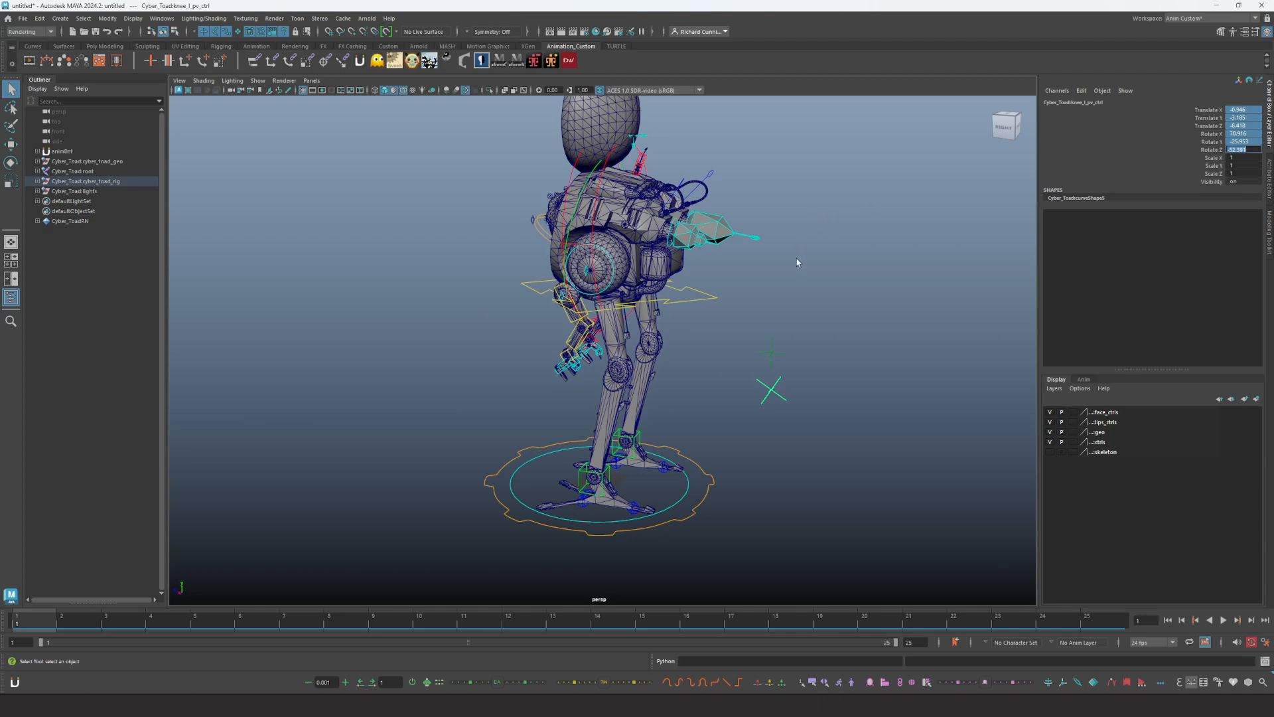
type("0")
key("Return")
Select both knee pole vector controls, snapshot them as the preferred default pose, and dismiss the notice
left_click_drag(822, 317, 699, 425)
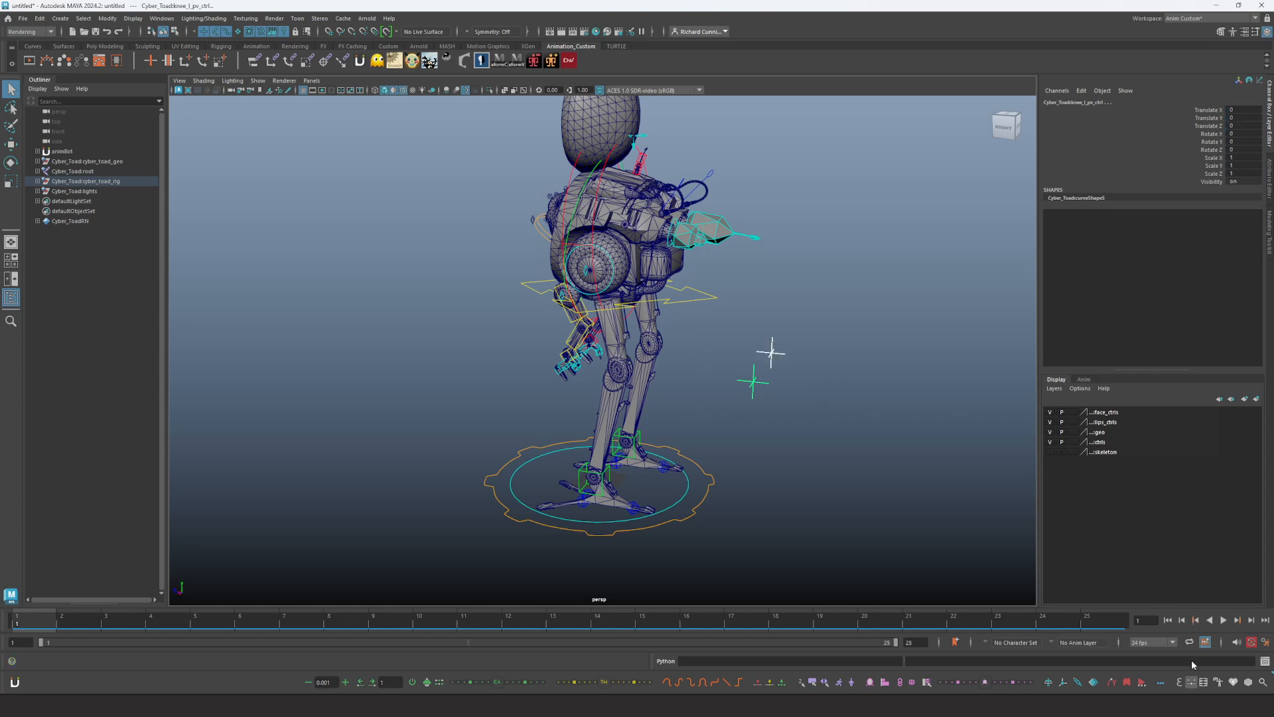
right_click(1218, 681)
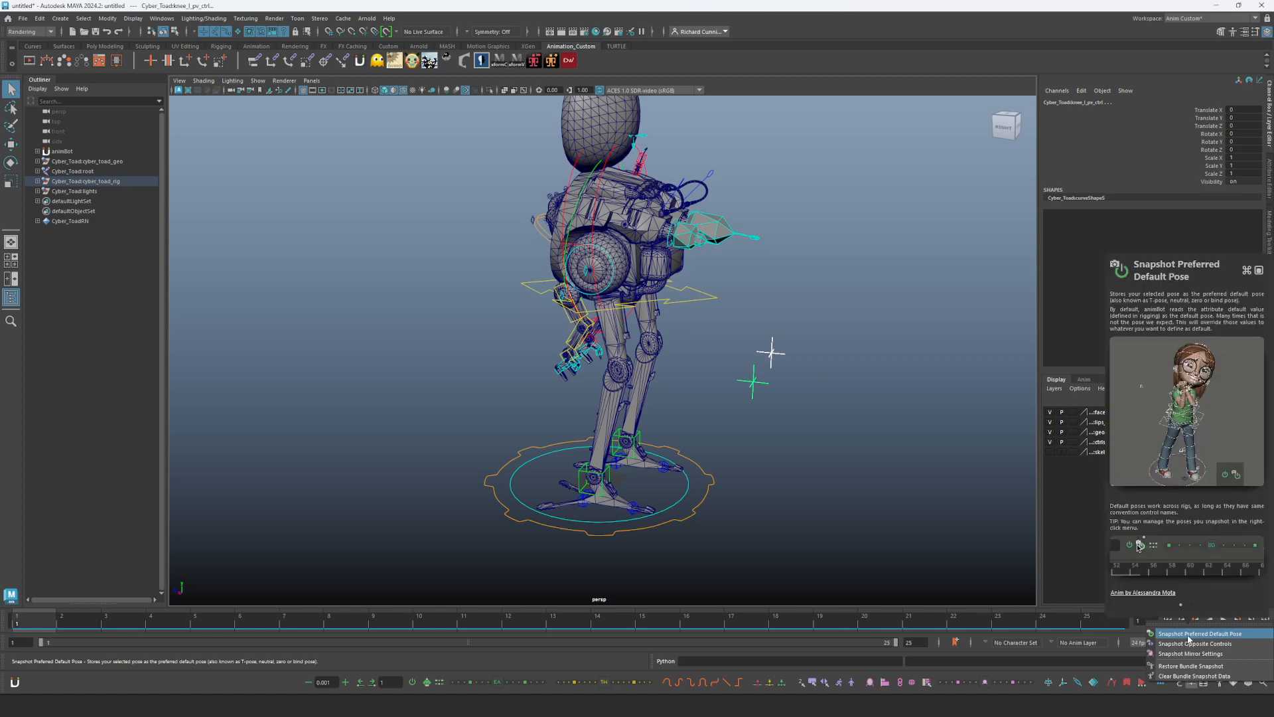
left_click(1189, 635)
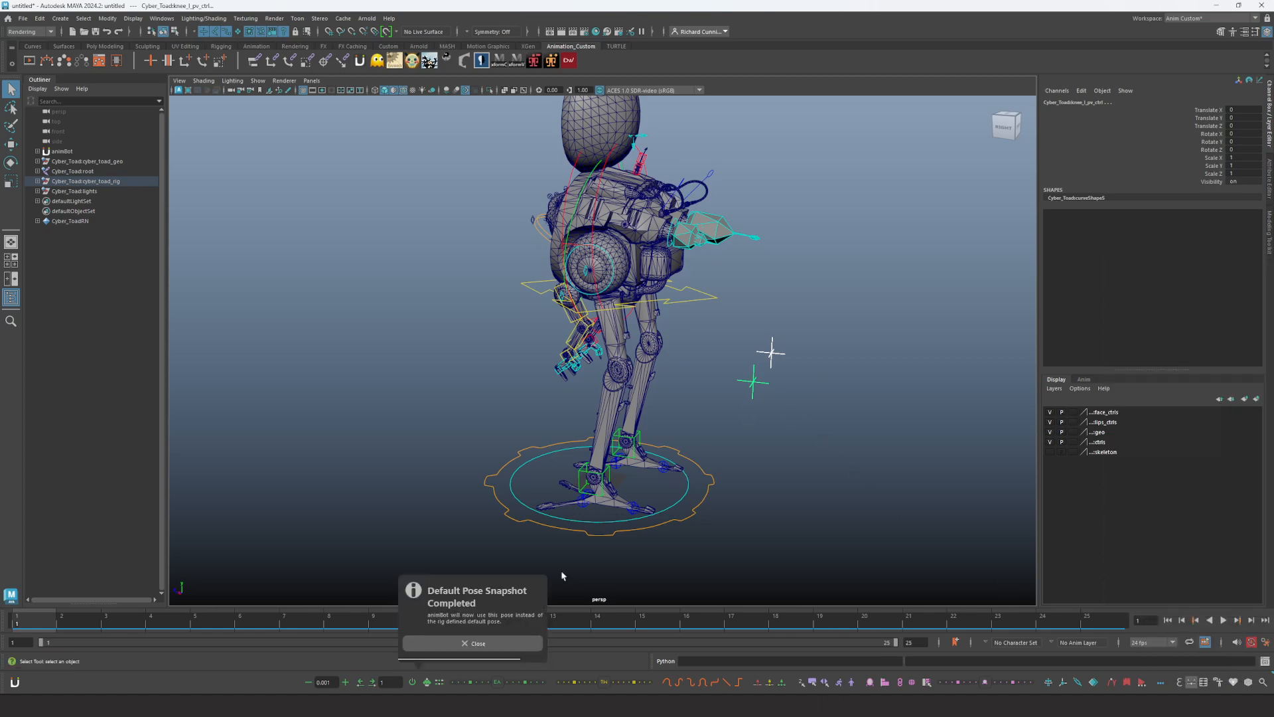
left_click(473, 643)
Detach the mirror pose options into a floating window and enable Auto Mirror
left_click_drag(697, 366, 810, 442, "alt")
left_click(753, 357)
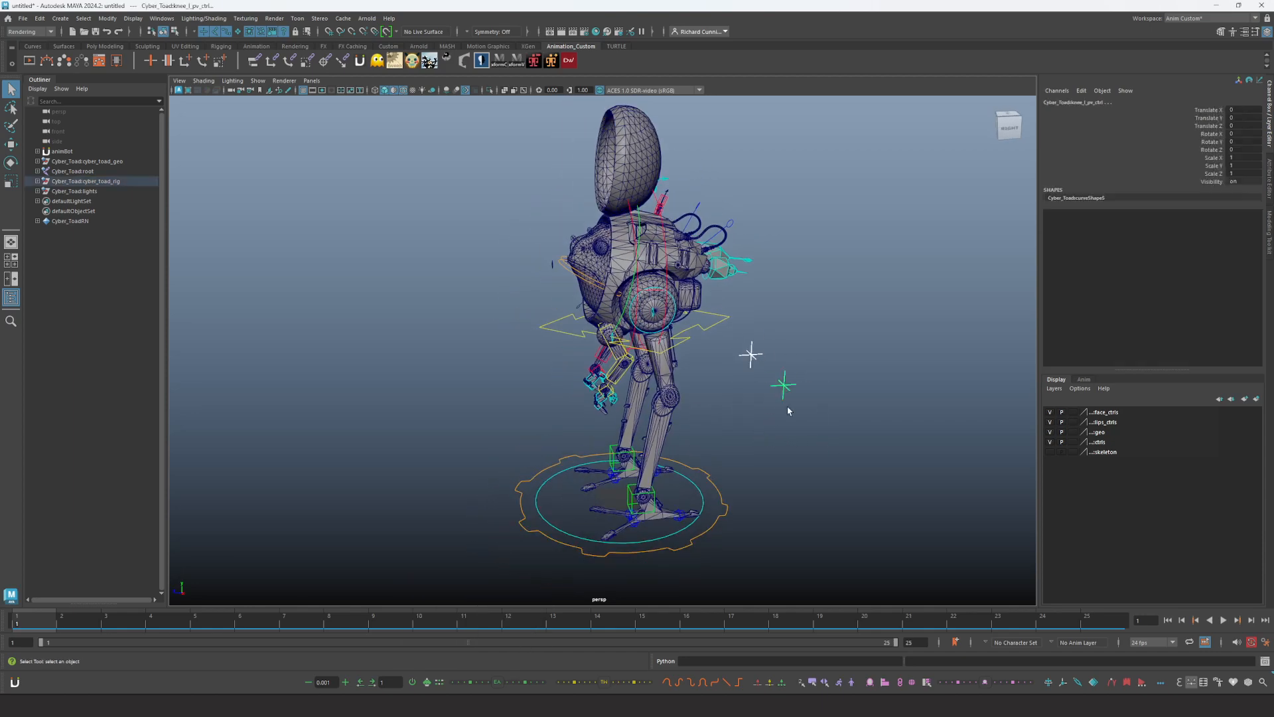
left_click_drag(693, 442, 730, 402, "alt")
scroll(743, 412, "up", 5)
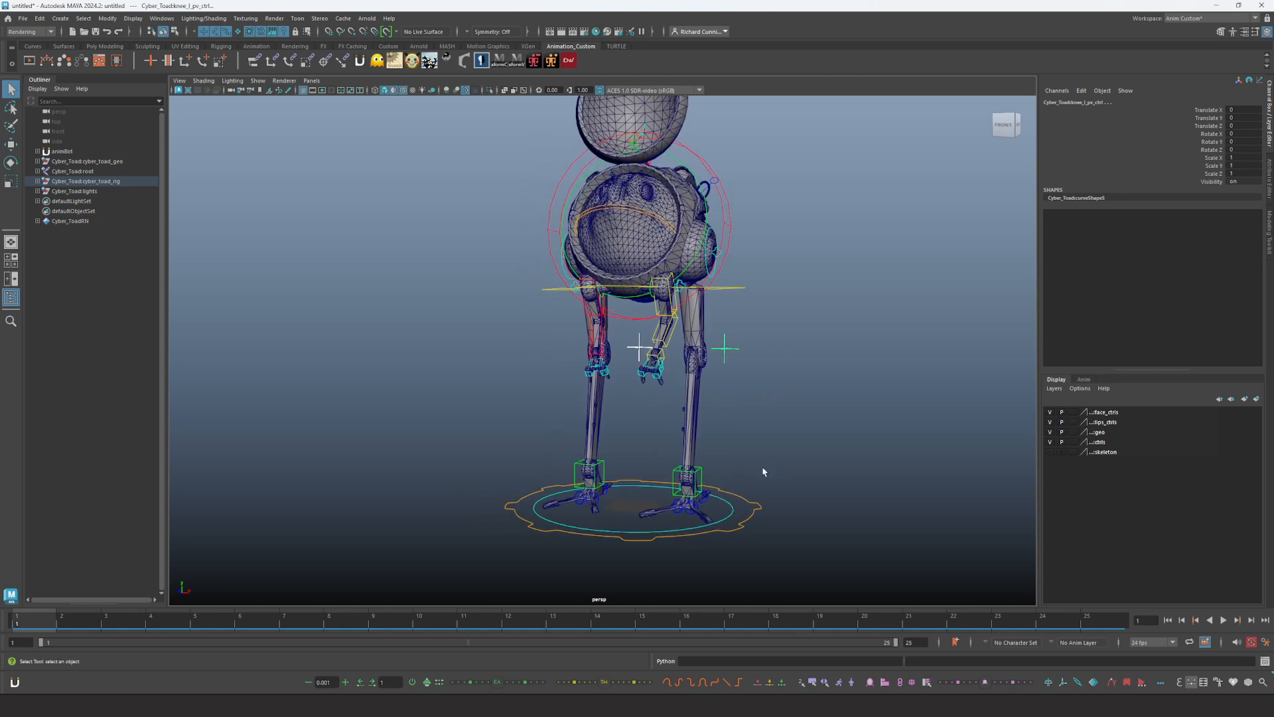
left_click_drag(783, 448, 819, 472, "alt")
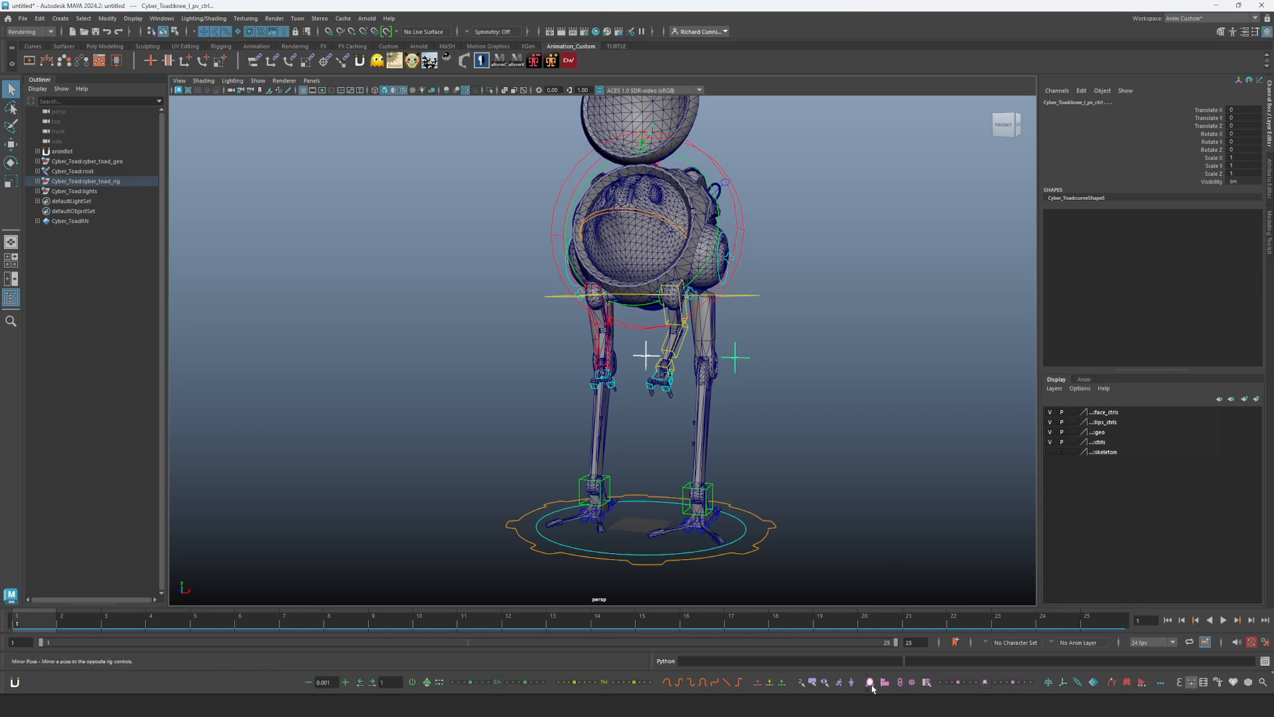
right_click(871, 684)
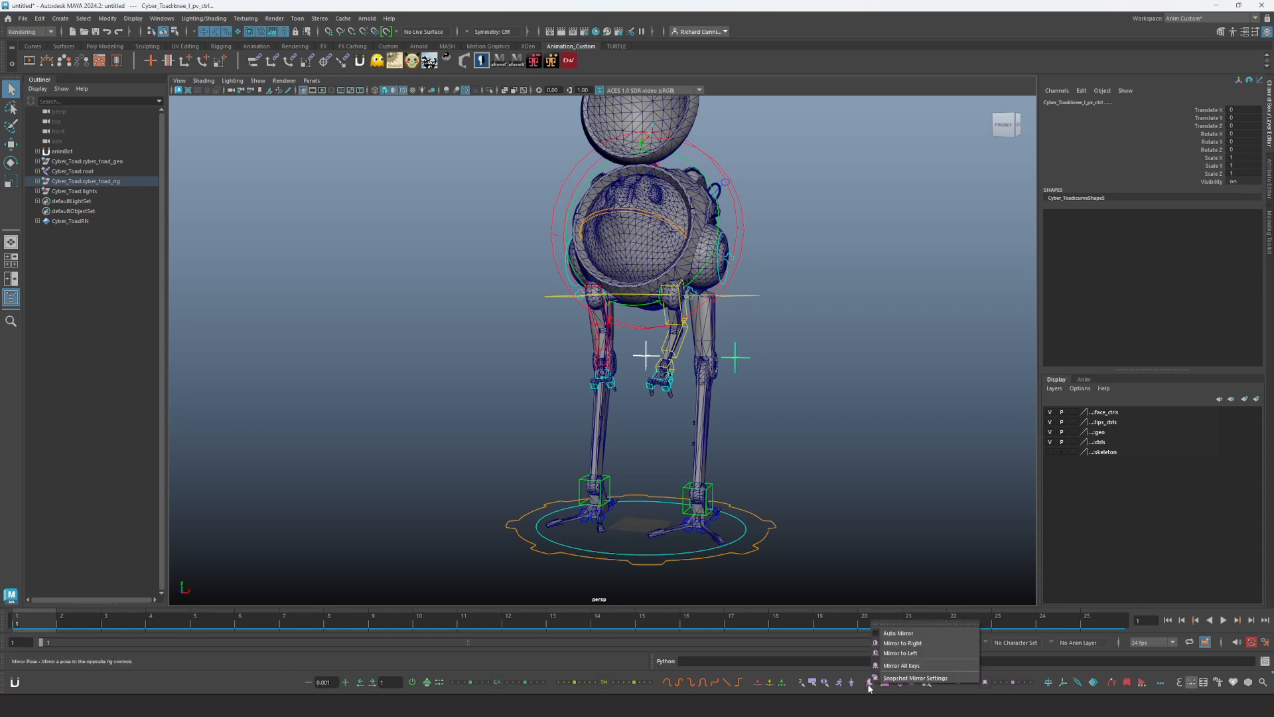
left_click(889, 624)
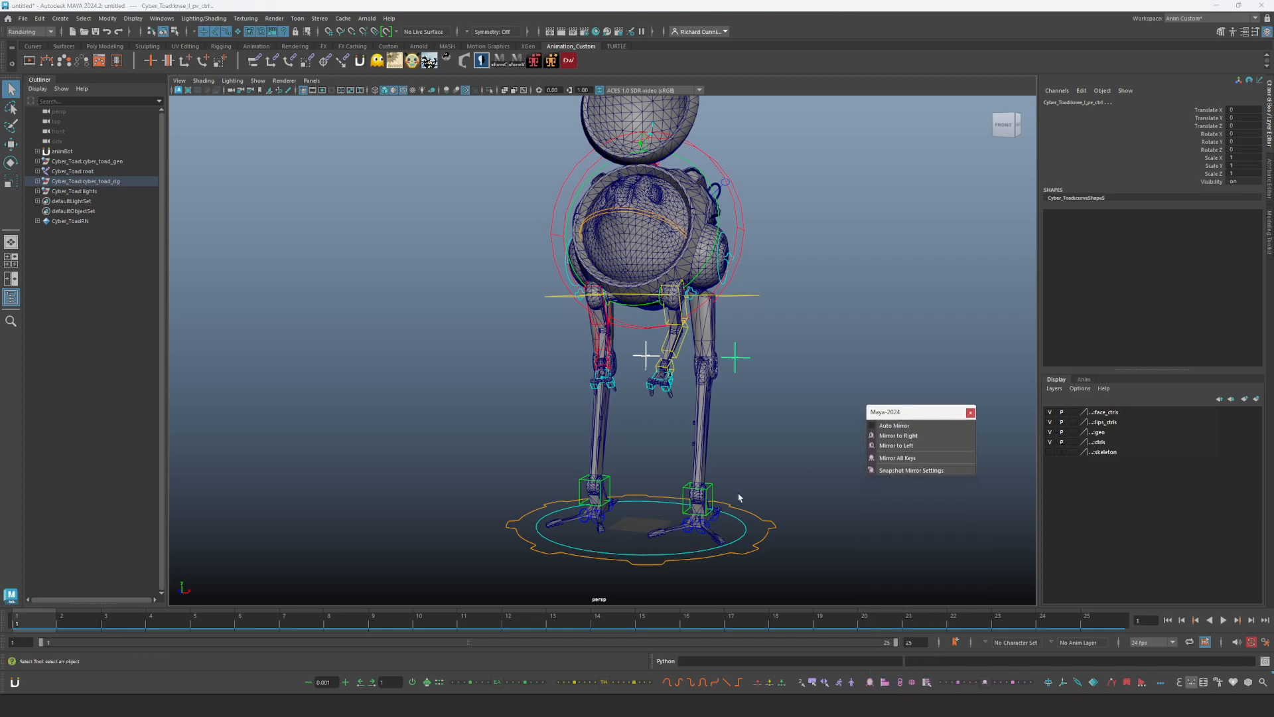
left_click_drag(739, 497, 717, 524, "alt")
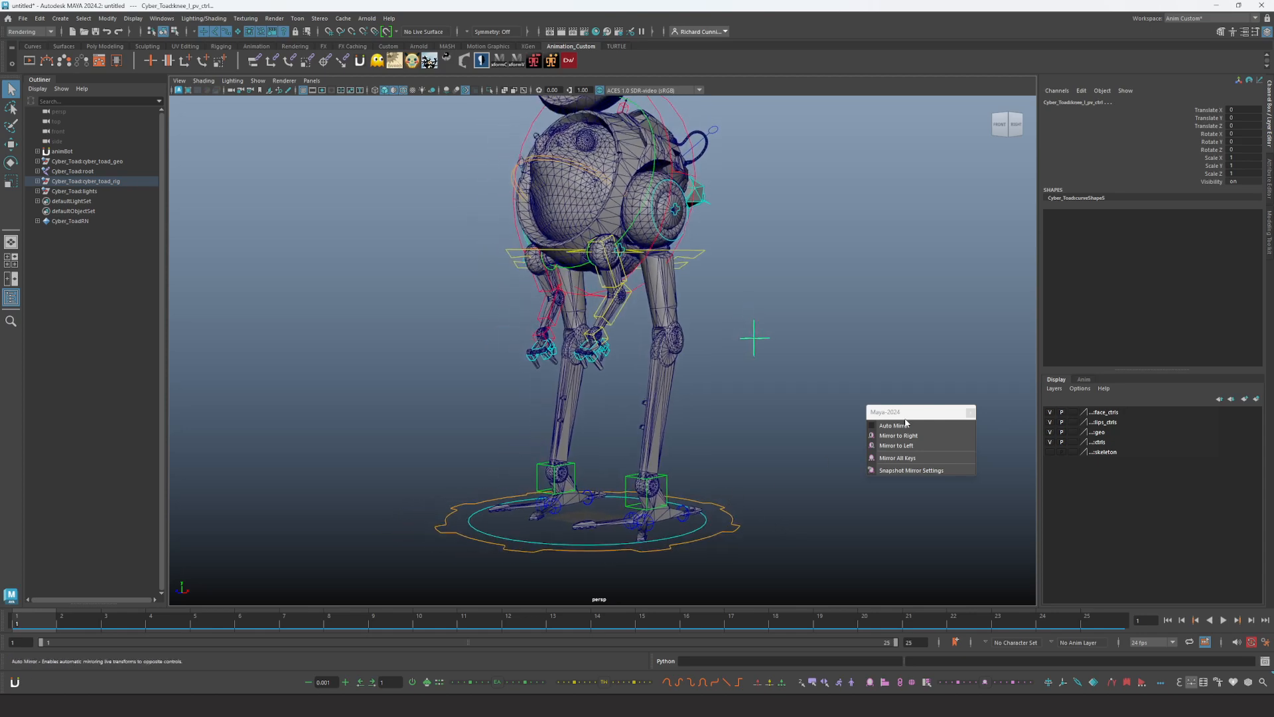
left_click(896, 425)
Try raising the left foot's IK control in Y with automatic mirroring, and undo the move
left_click_drag(763, 485, 688, 458, "alt")
key("w")
left_click(694, 481)
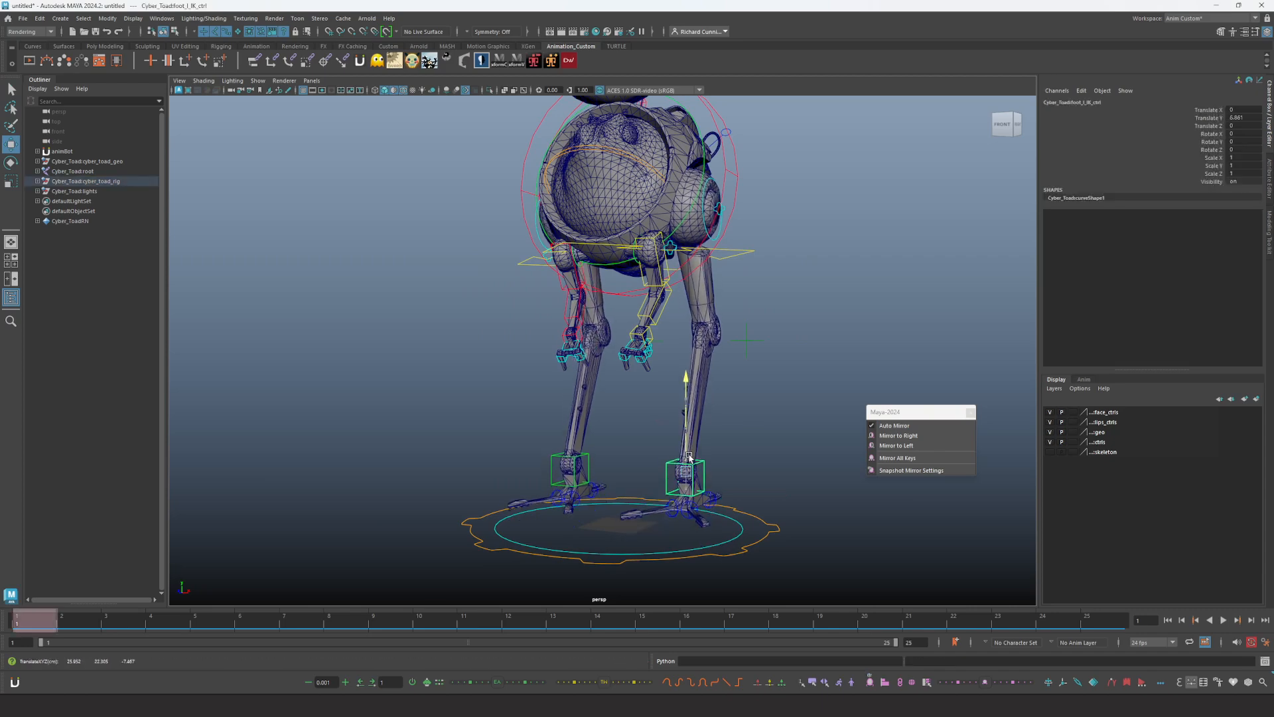
key("ctrl+z")
Try rotating the left foot's IK control around its vertical axis, and undo the rotation
key("e")
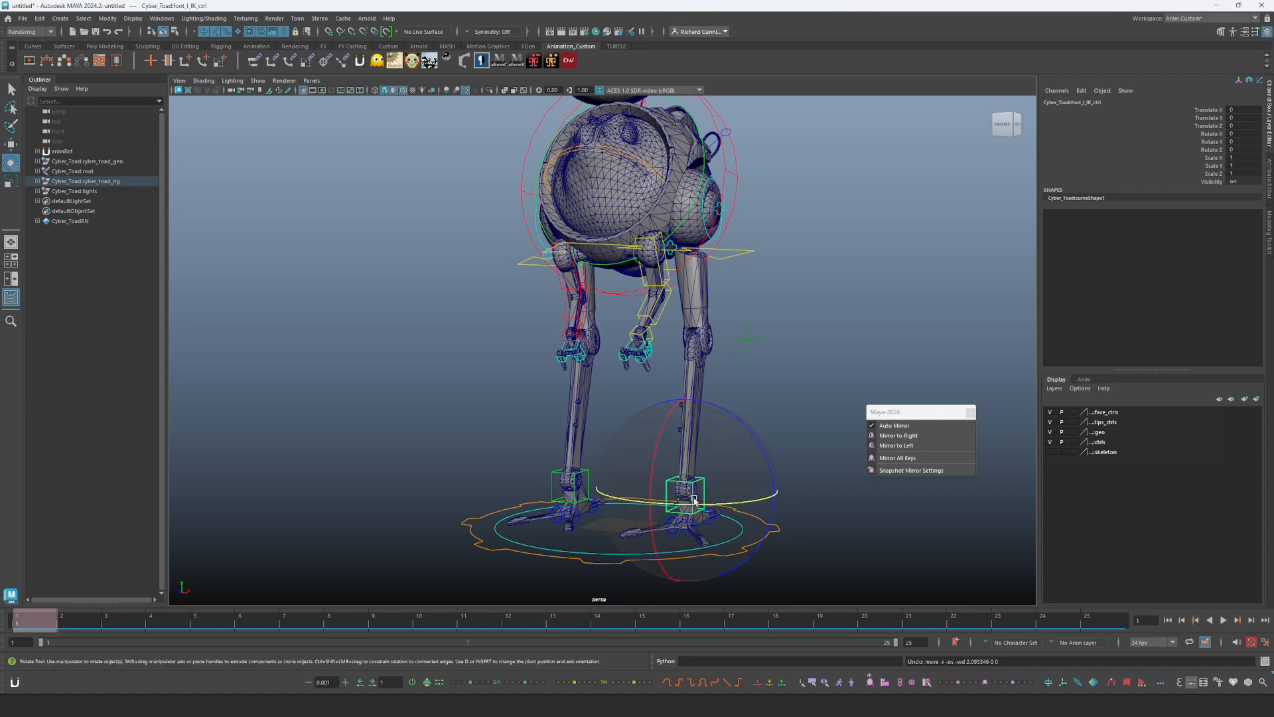
left_click_drag(695, 502, 726, 527, "alt")
key("w")
key("ctrl+z")
key("e")
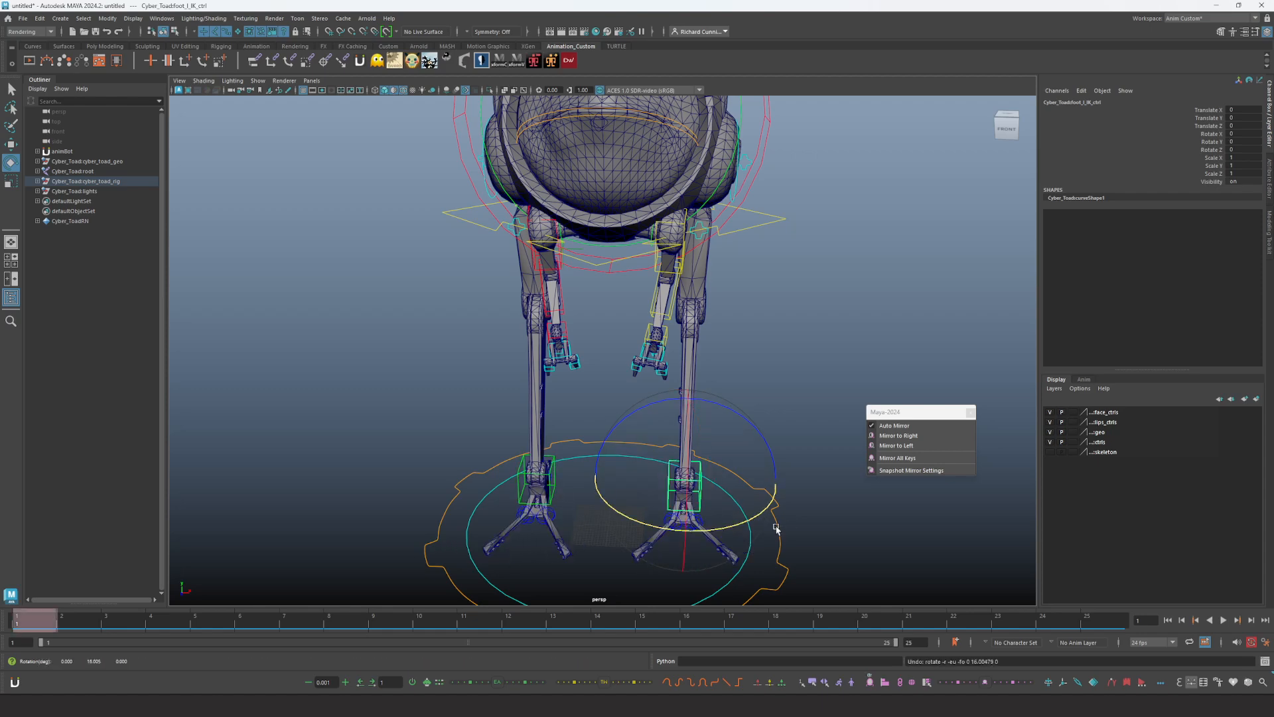
key("ctrl+z")
key("e")
Set the Rotate tool's axis orientation to Gimbal for the left foot's IK control
left_click_drag(737, 486, 701, 446)
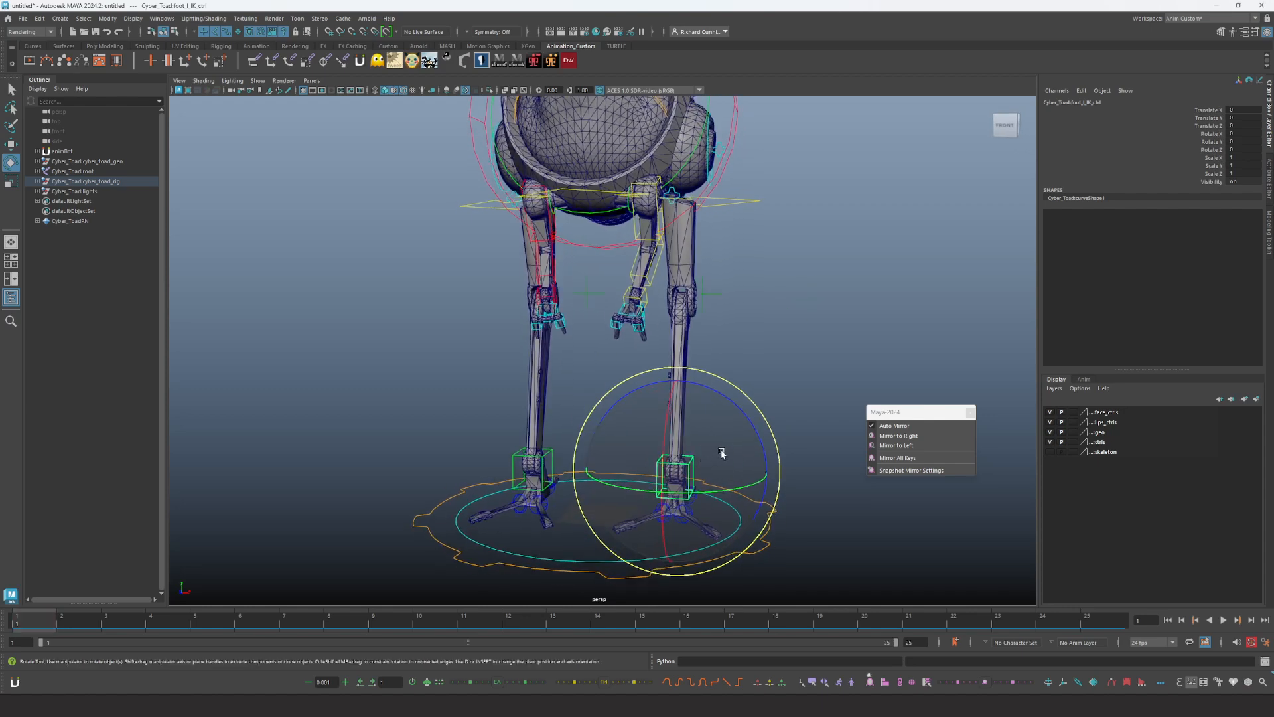
left_click(720, 453)
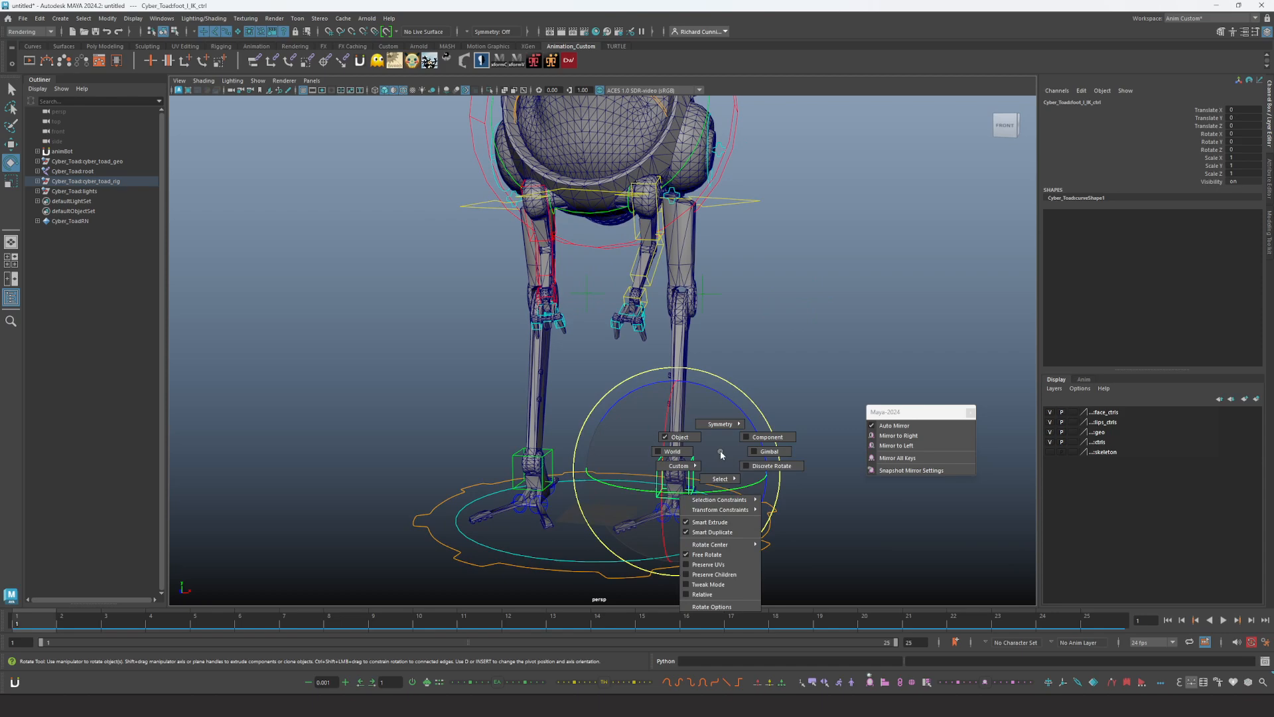
left_click(768, 452)
Try a gimbal rotation of about 9.4 degrees in Y on the left foot's IK control, and undo it
left_click_drag(763, 458, 953, 330, "alt")
key("ctrl+z")
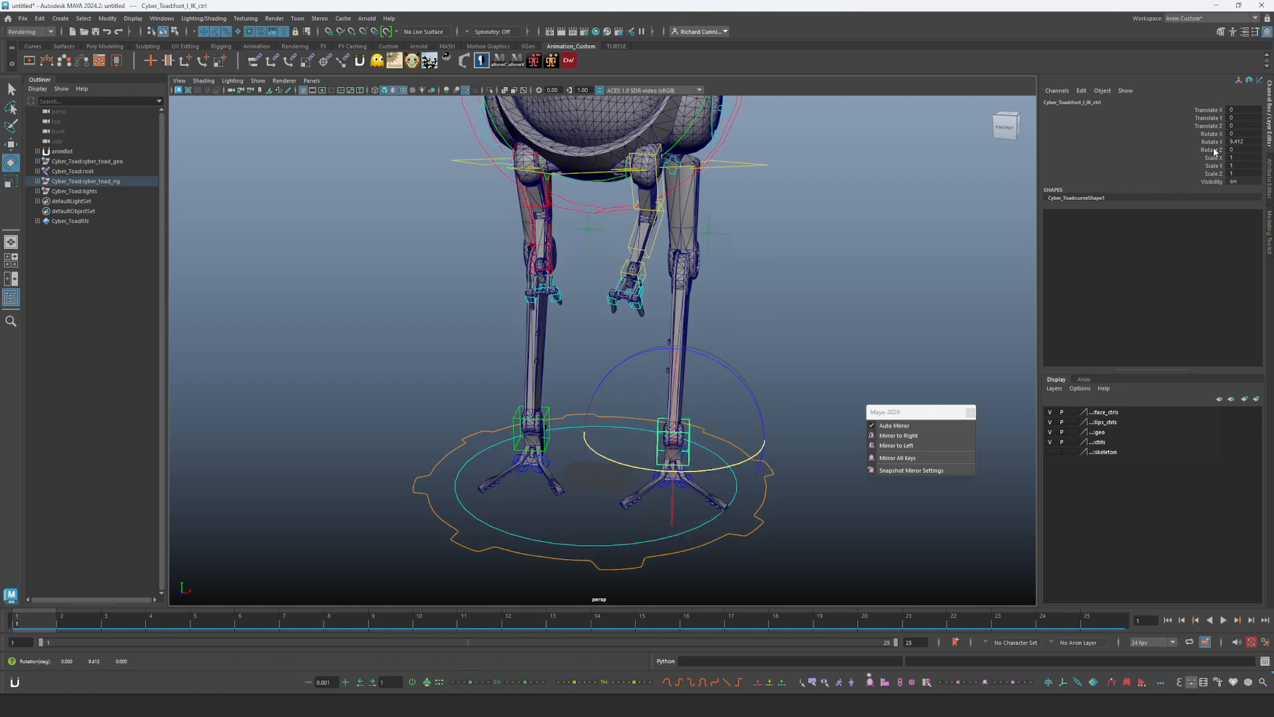
key("ctrl+z")
mouse_move(769, 459)
left_mouse_down("alt")
mouse_move(758, 425)
mouse_move(763, 446)
left_mouse_up("alt")
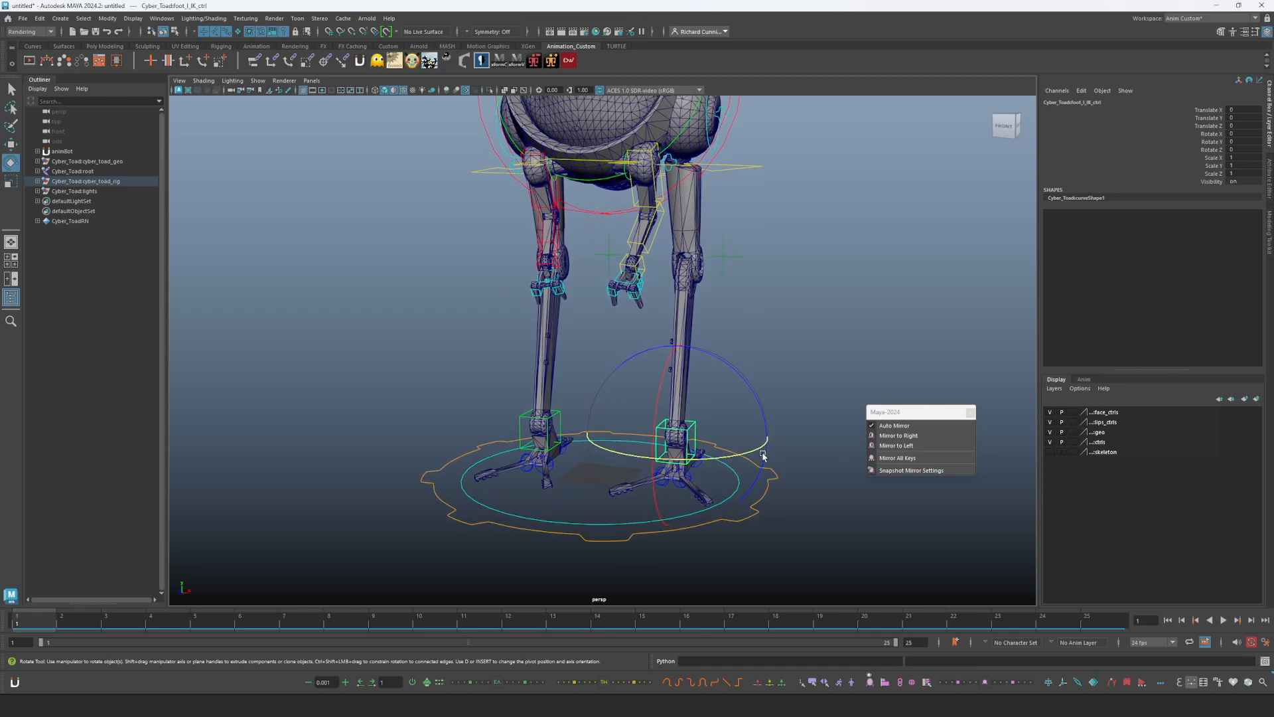
Fix the mirror setting of the left foot IK control's Rotate Y, and rotate the control about 7.8 degrees in Y
left_click(1211, 141)
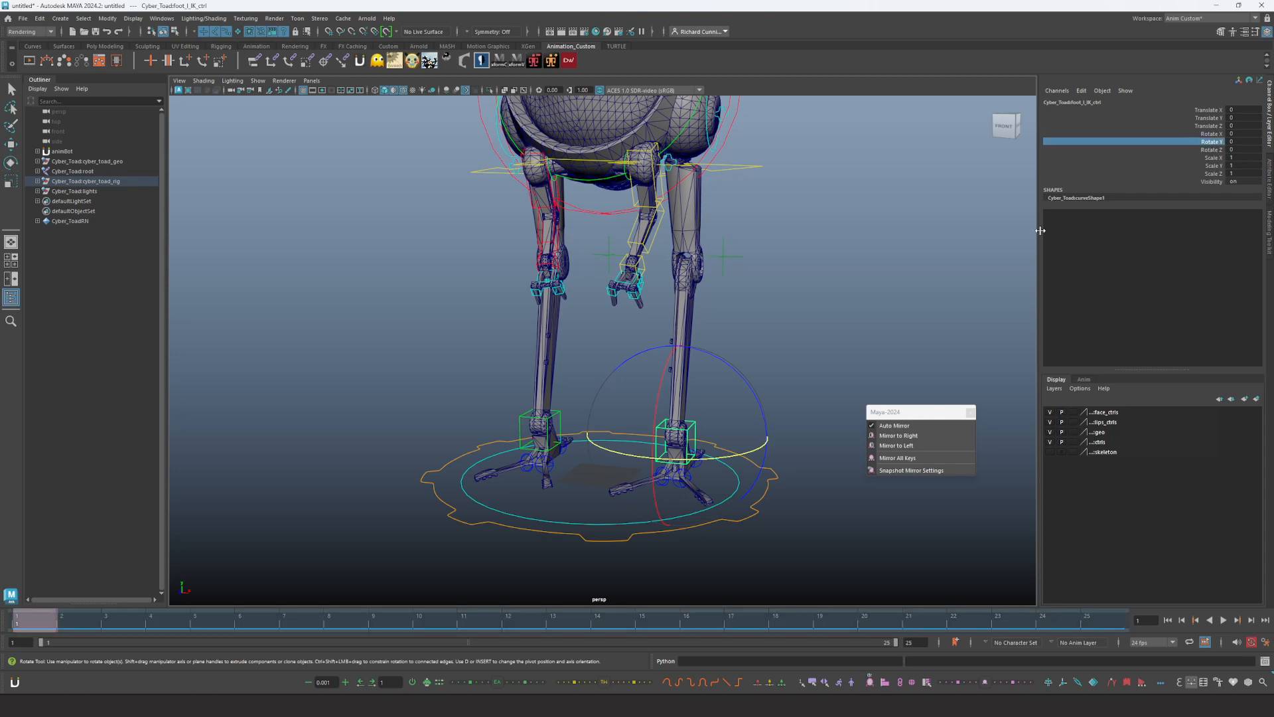
left_click(873, 690)
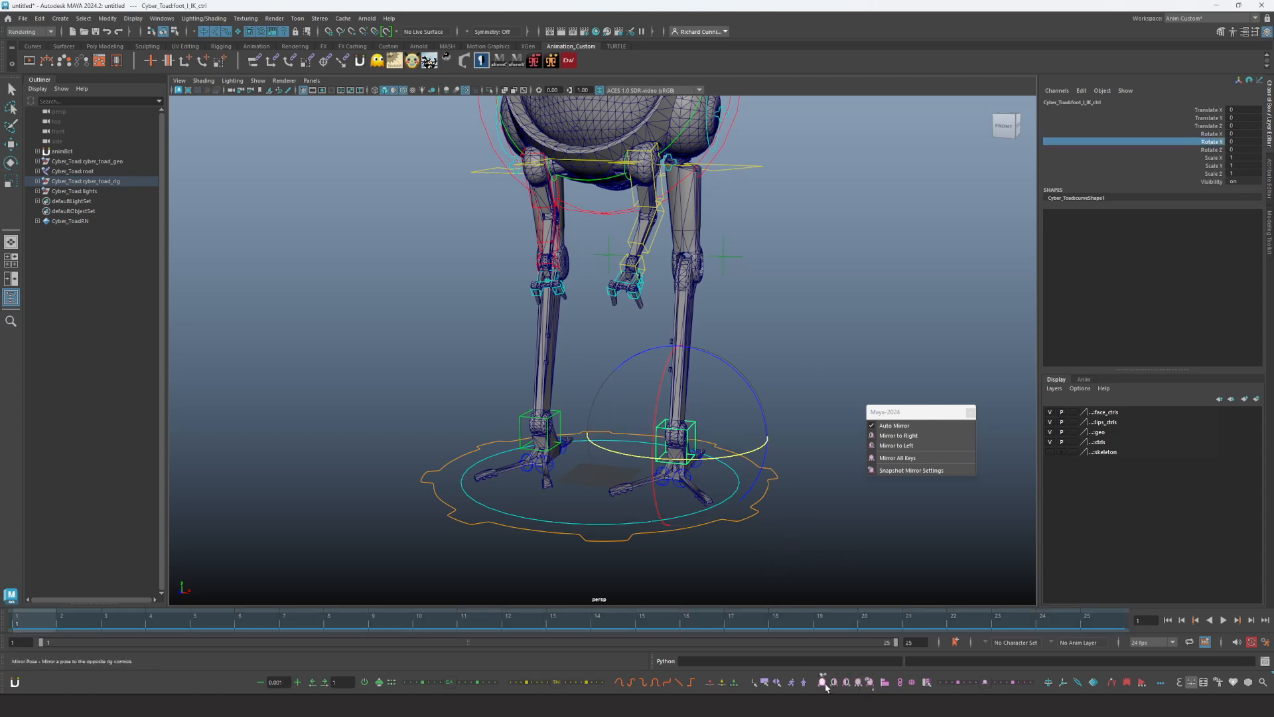
right_click(870, 684)
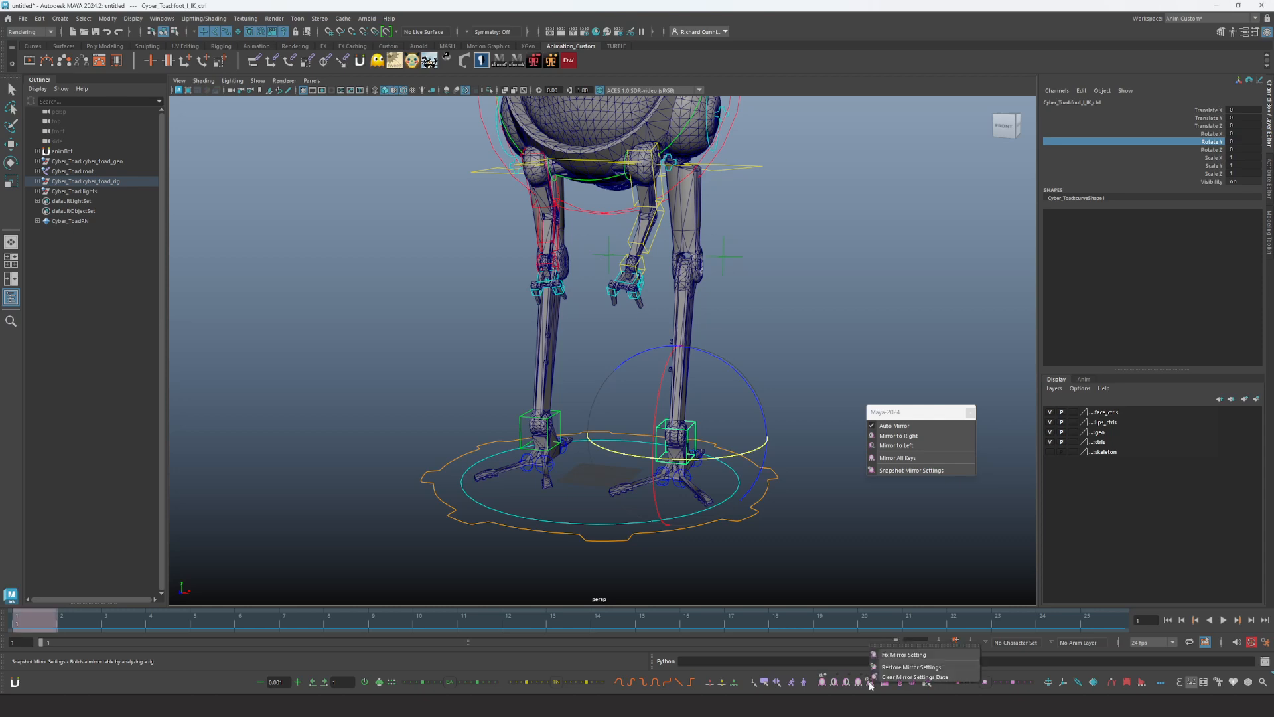
left_click(905, 655)
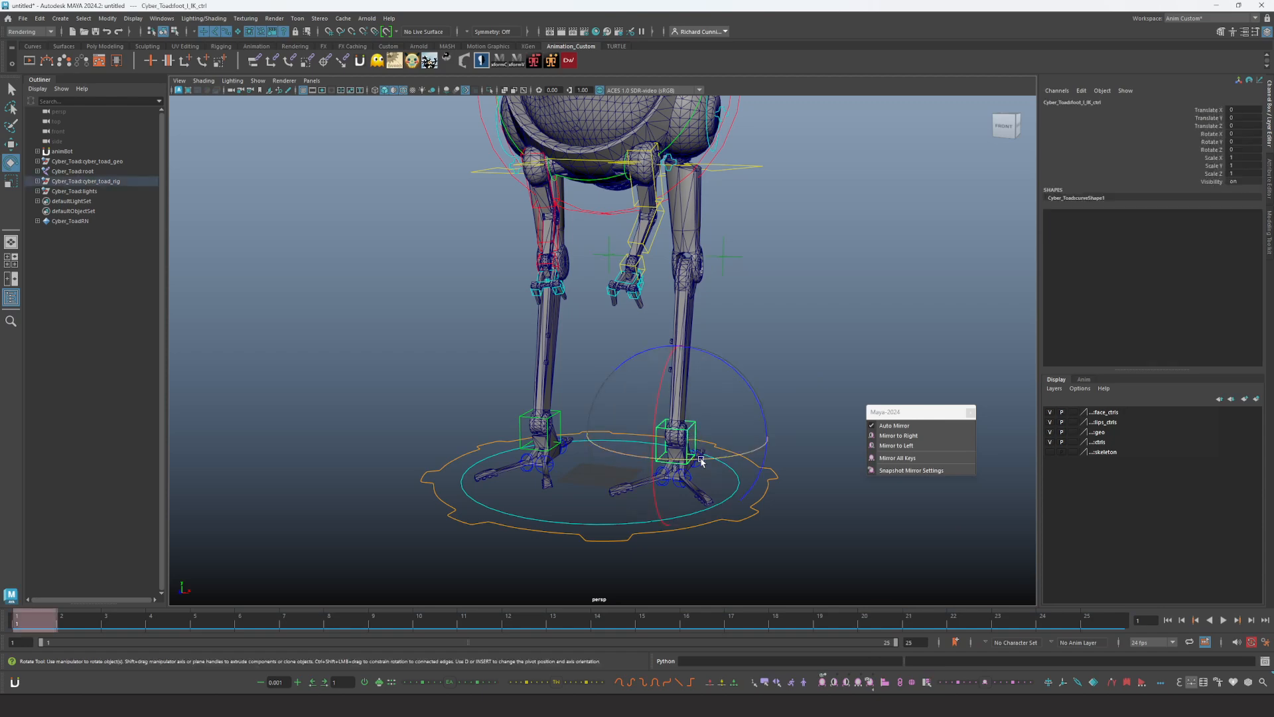
mouse_move(698, 459)
left_mouse_down()
mouse_move(730, 460)
mouse_move(687, 459)
mouse_move(711, 460)
left_mouse_up()
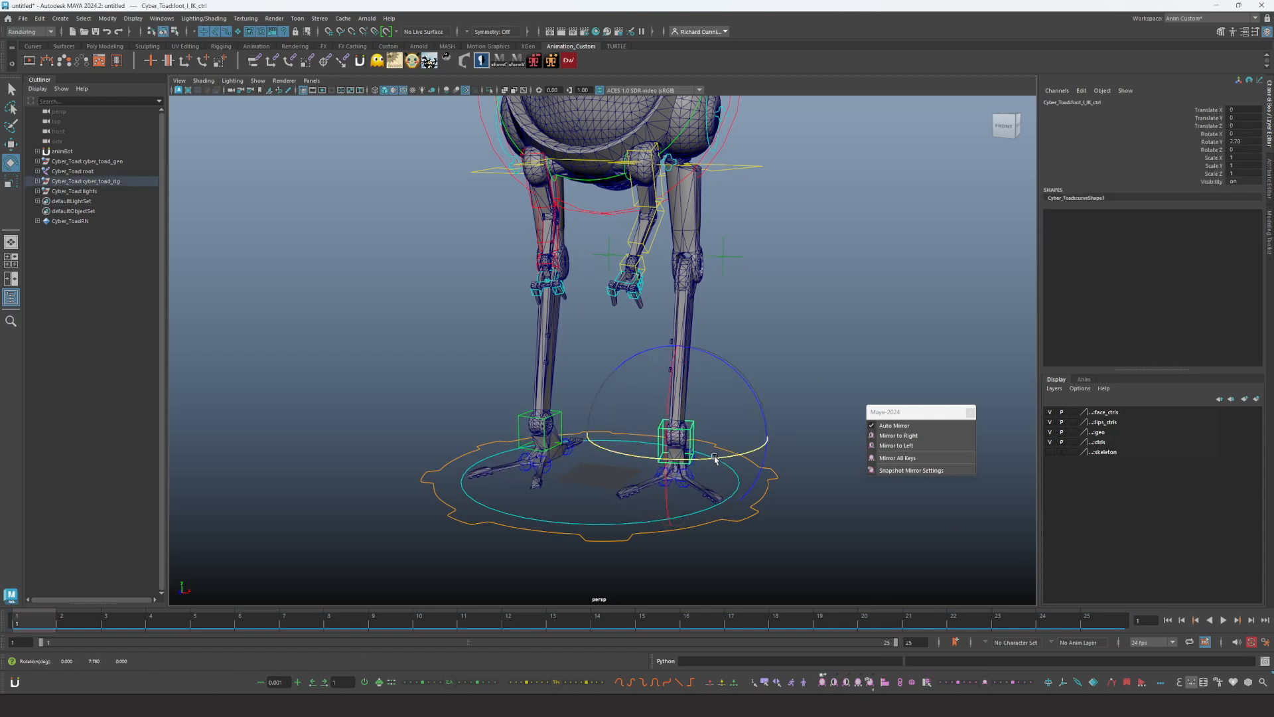
Undo the left foot IK control's Y rotation, try rotating it about -30.2 degrees in Z, and undo that too
key("ctrl+z")
left_click_drag(659, 421, 782, 446, "alt")
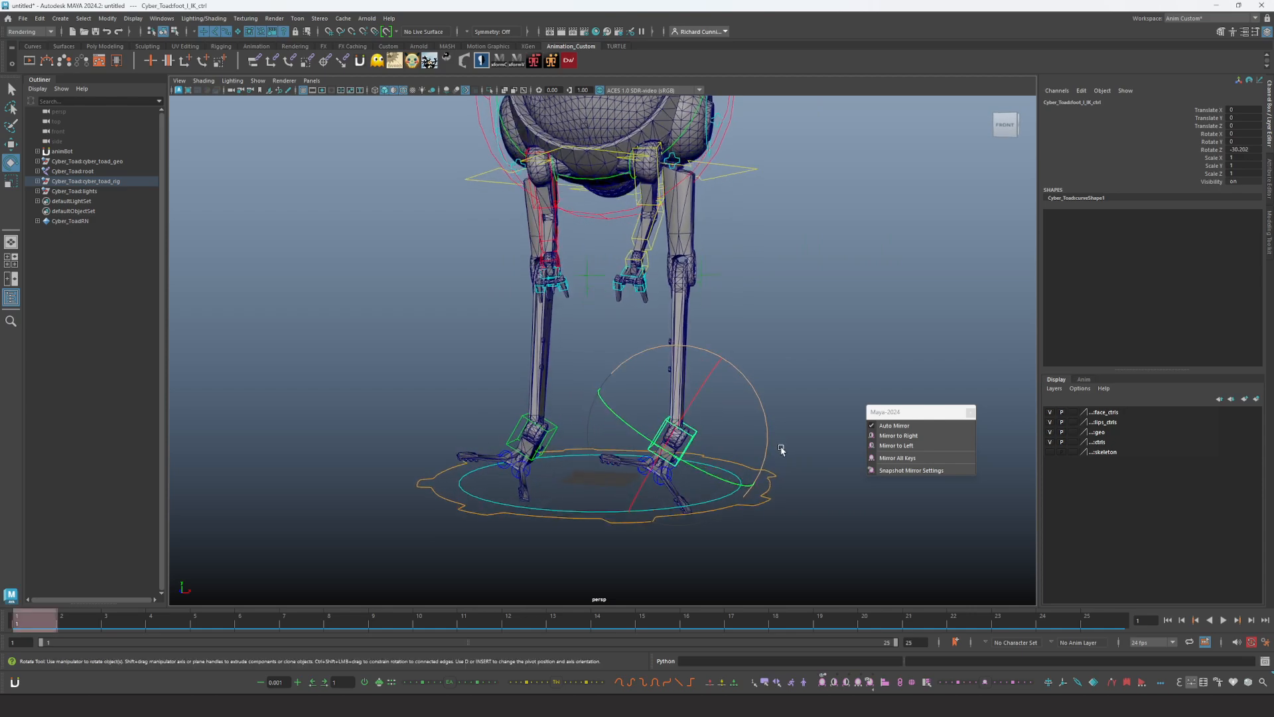
key("ctrl+z")
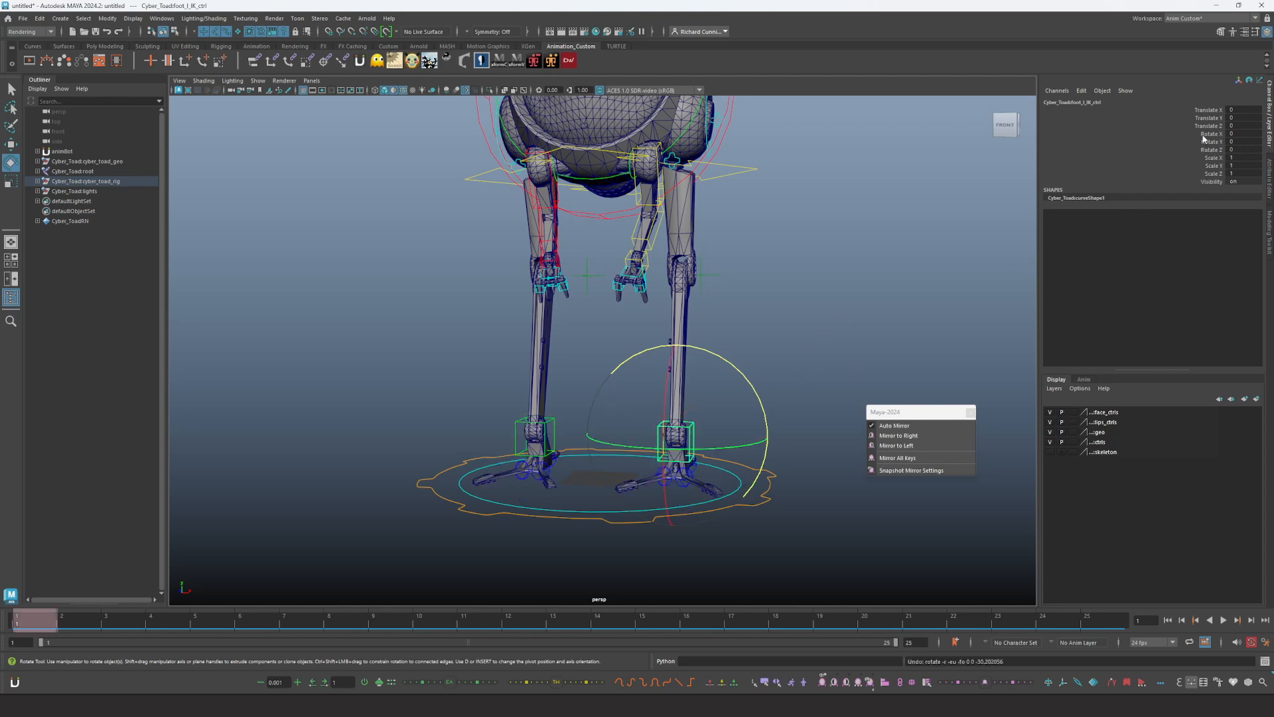
Fix the mirror setting of the left foot IK control's Rotate Z, and reselect the control
left_click(1211, 150)
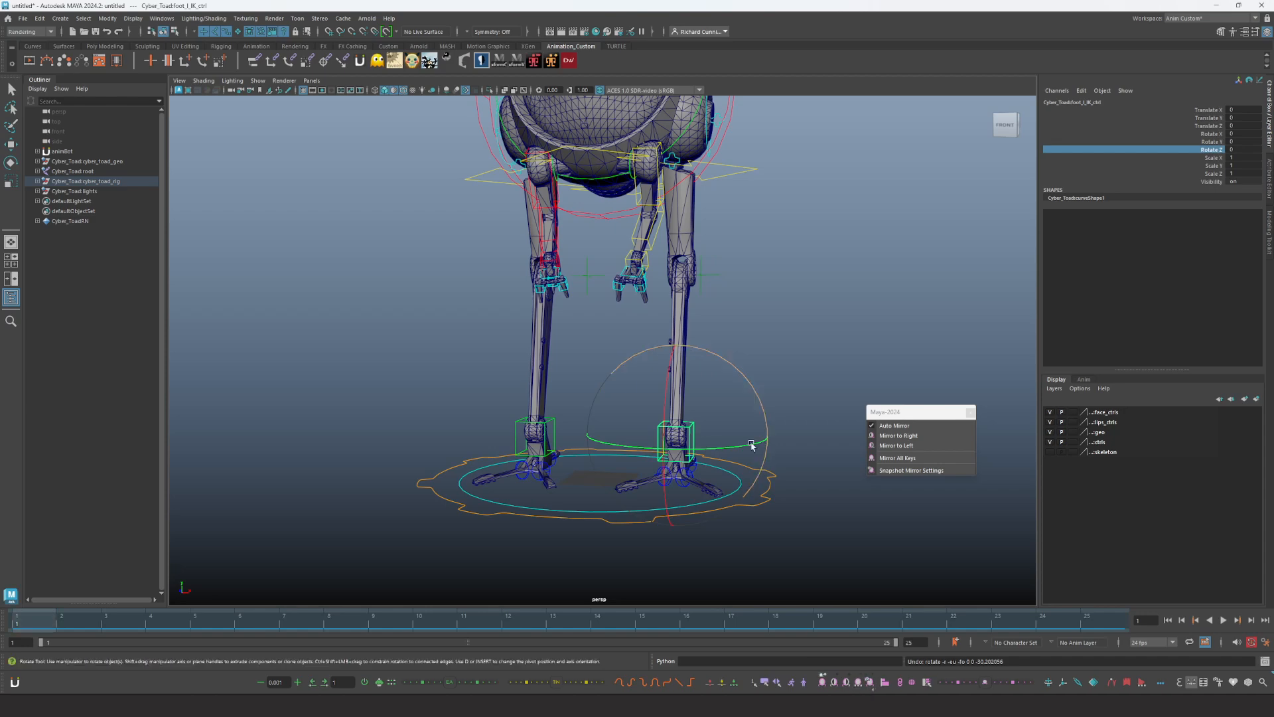
key("q")
left_click(720, 417)
left_click(694, 425)
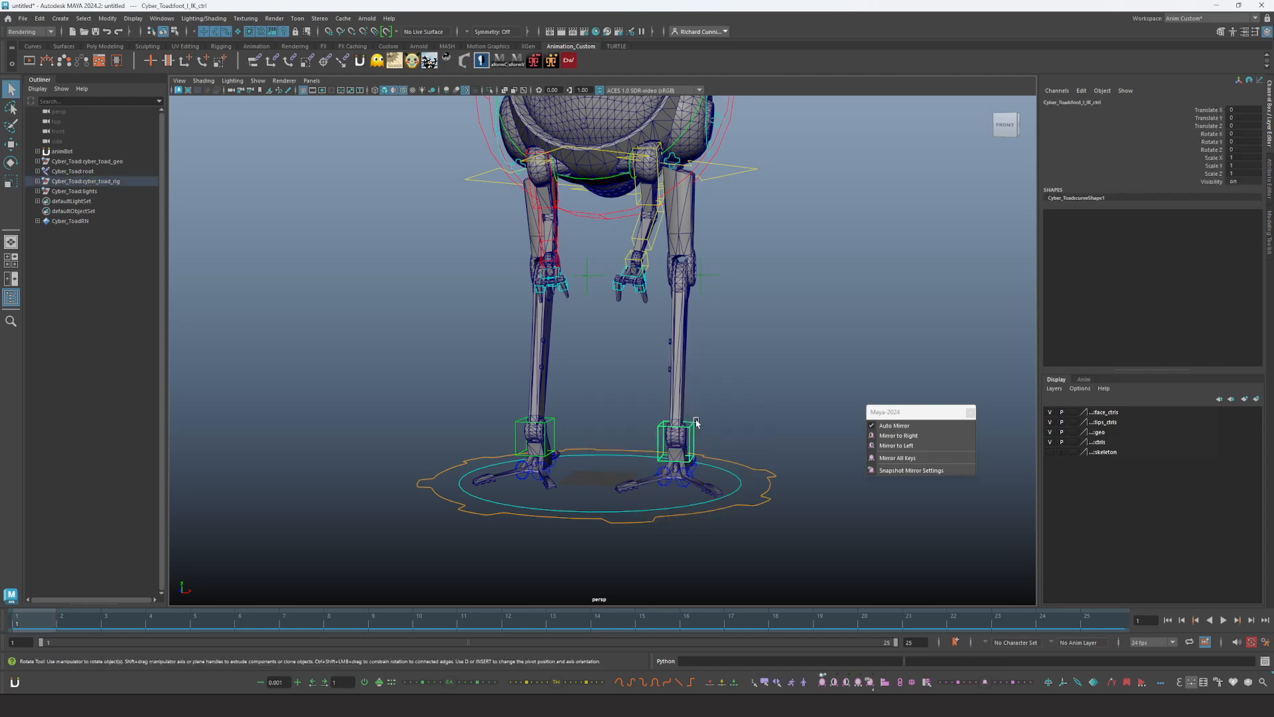
Test the mirroring of the left foot's IK control with further rotations, and undo them
key("e")
left_click_drag(754, 394, 743, 379)
key("ctrl+z")
left_click_drag(709, 446, 682, 440)
Try rotating the toe_l_01 control in Z and Y, and reset its Rotate Y to 0
left_click_drag(720, 385, 665, 483, "alt")
left_click(663, 476)
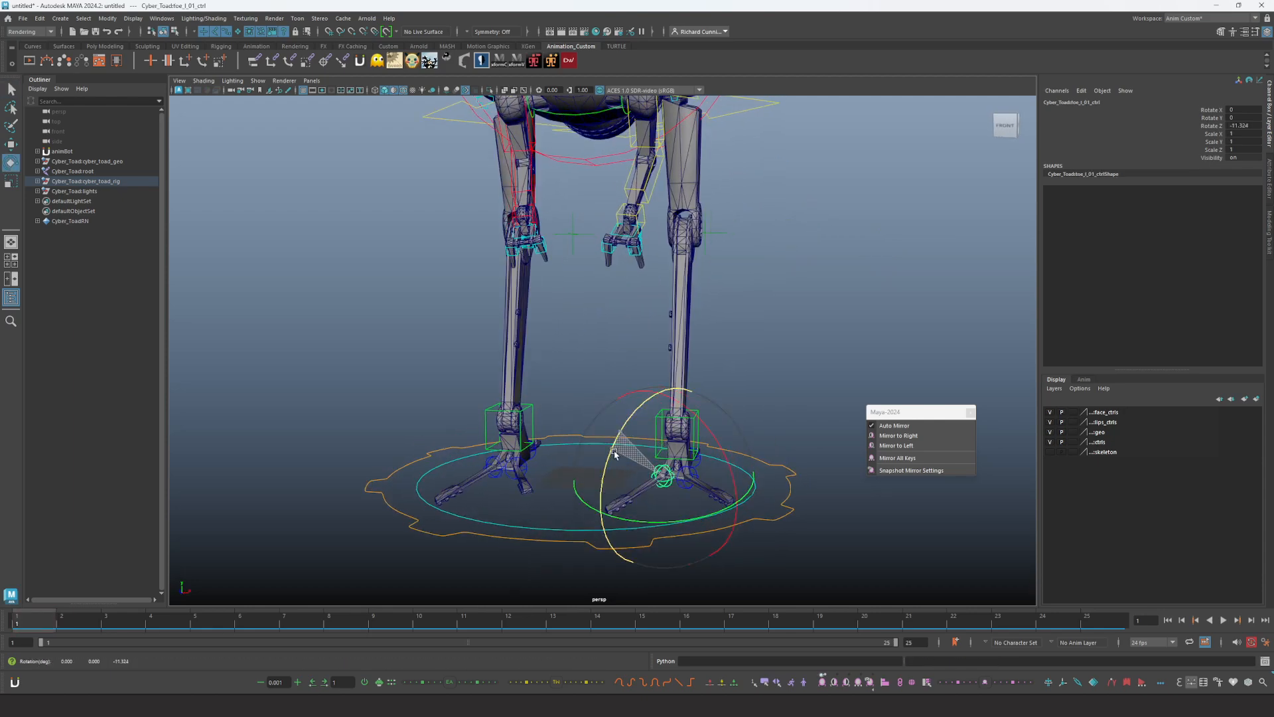
left_click_drag(664, 510, 675, 509)
left_click_drag(686, 503, 706, 520, "alt")
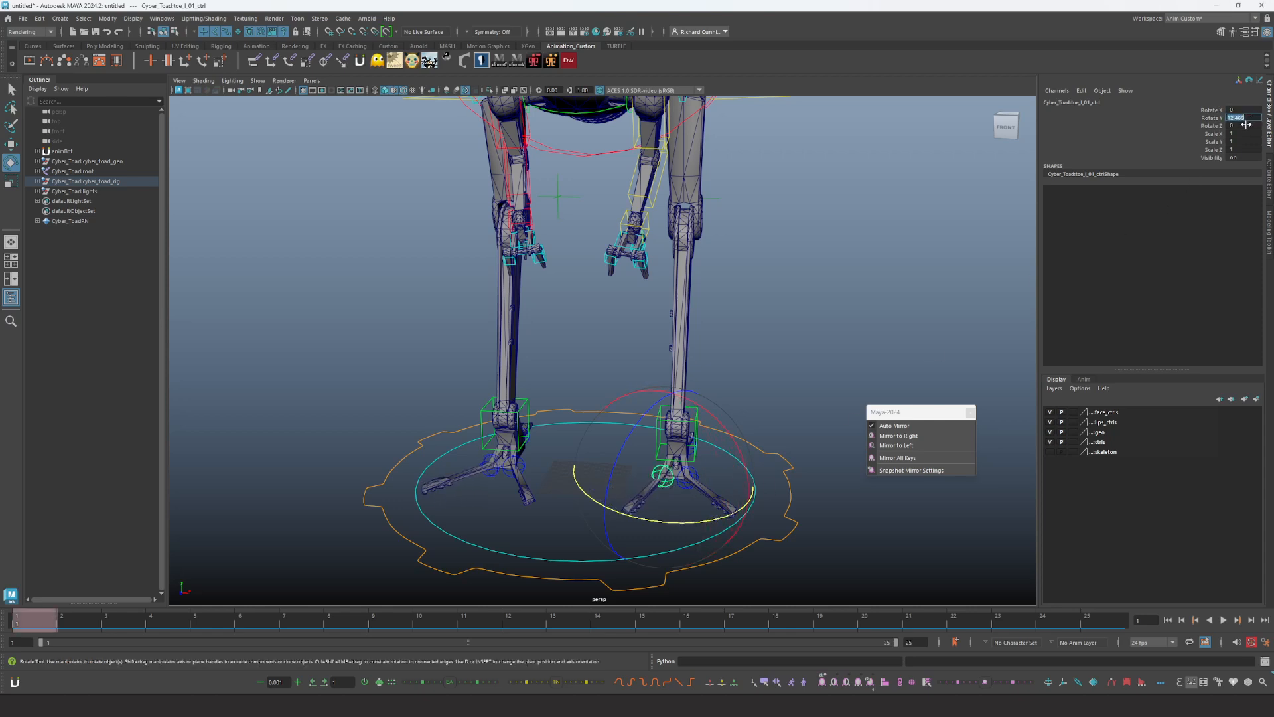
type("0")
key("Return")
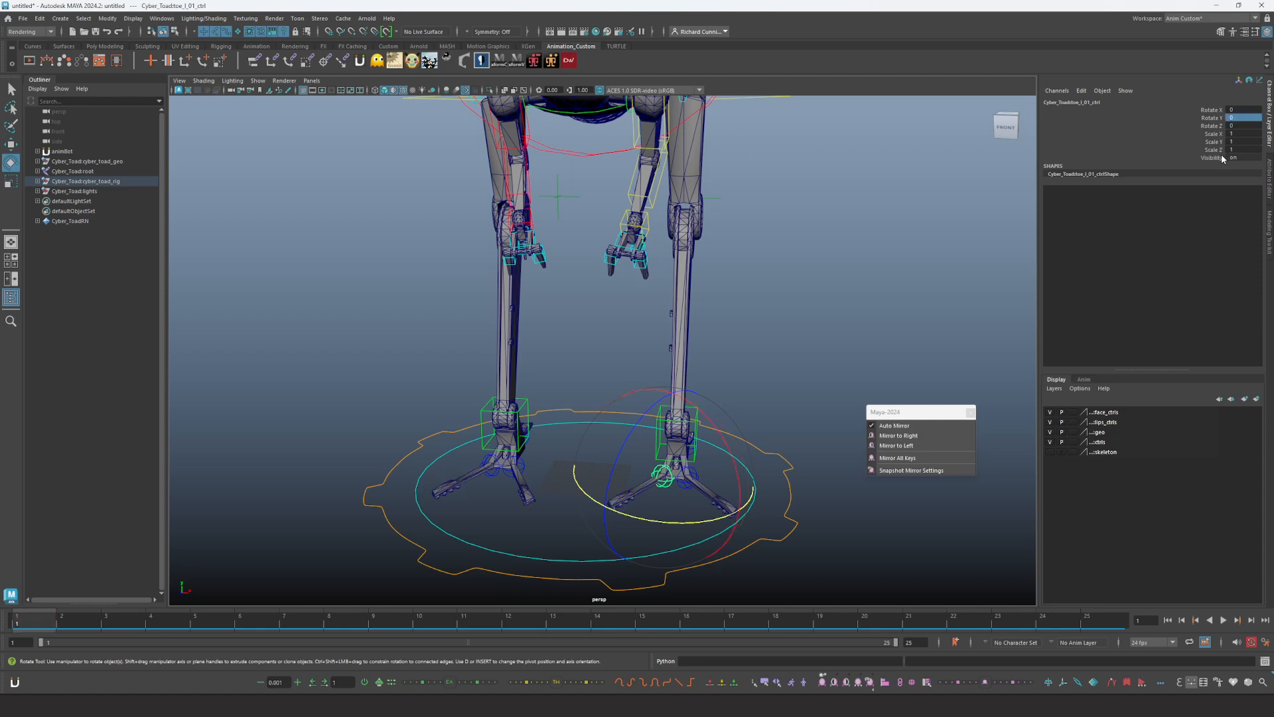
Fix the mirror setting of the toe_l_01 control's Rotate Y, and test rotations in Z and X, undoing both
left_click(1208, 119)
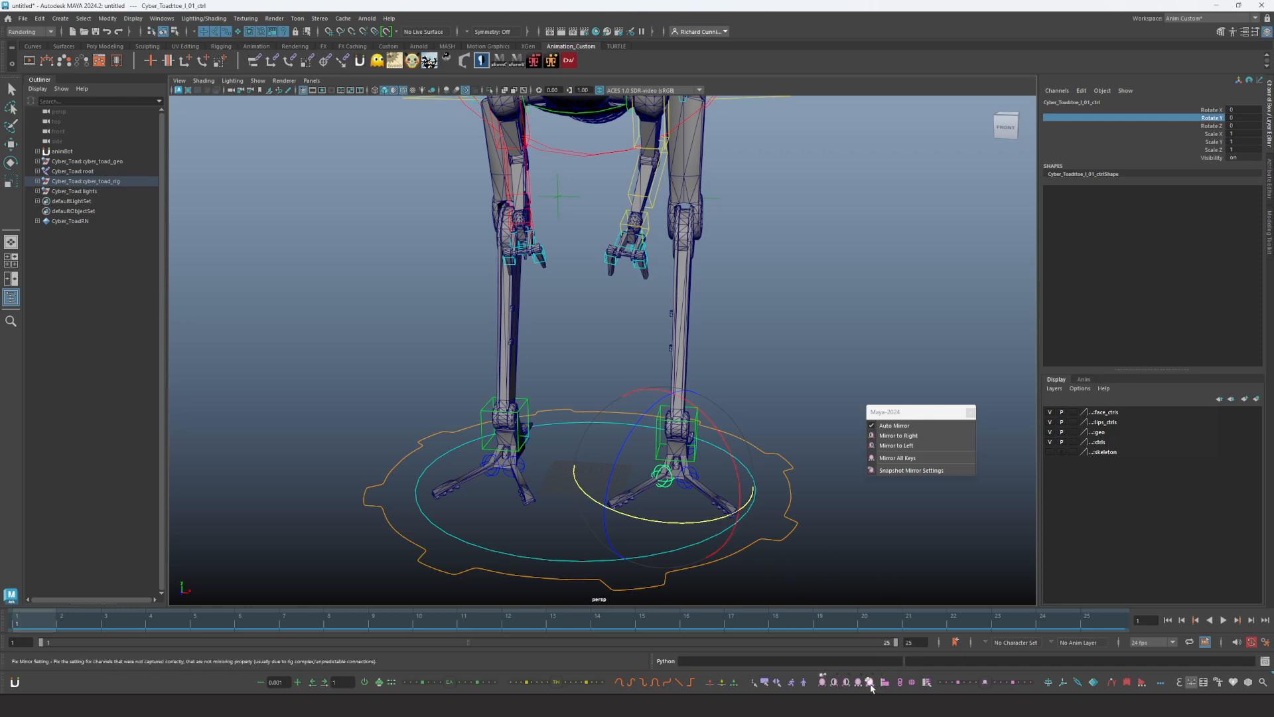
key("e")
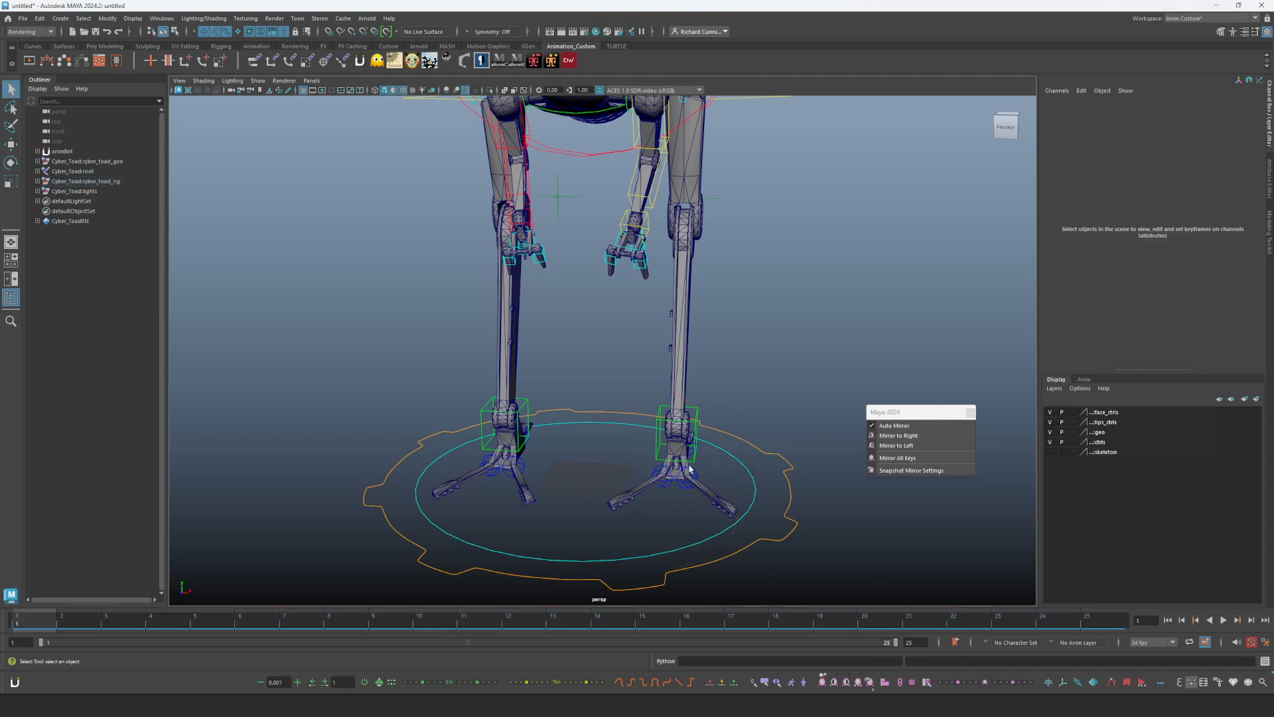
left_click_drag(654, 517, 635, 518)
key("ctrl+z")
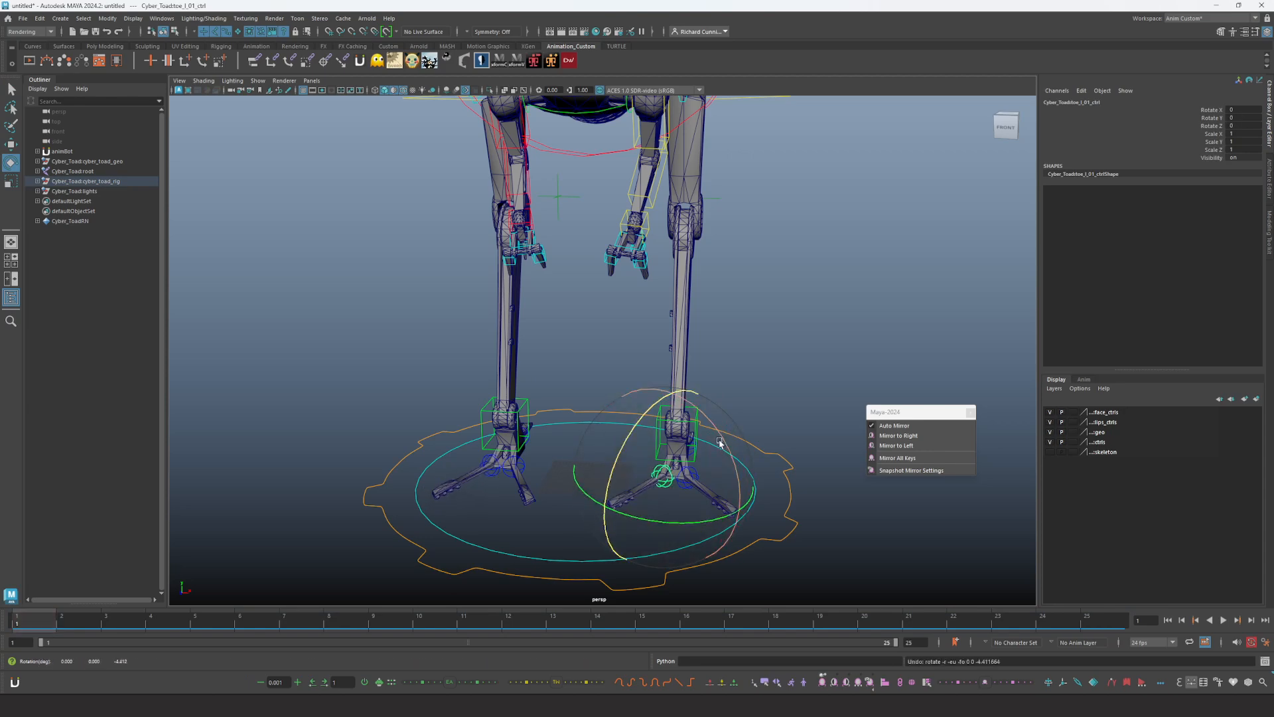
left_click_drag(720, 443, 727, 450)
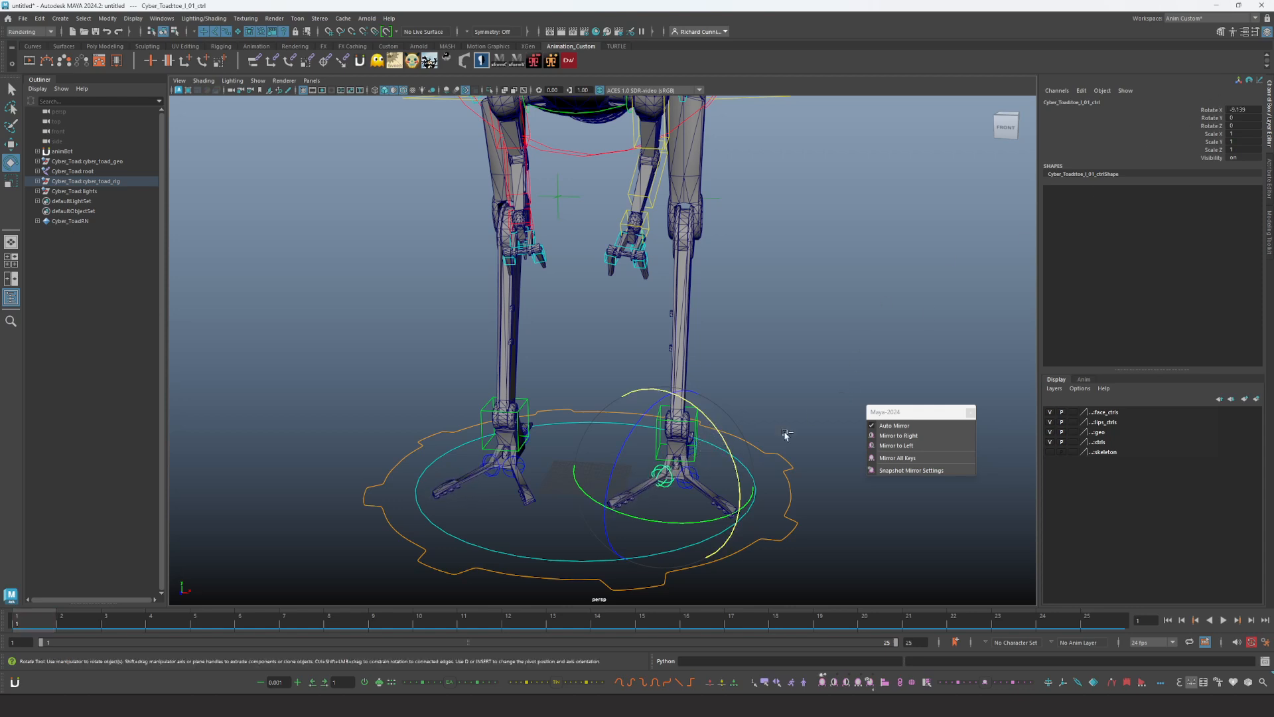
key("ctrl+z")
Fix the mirror setting of the toe_l_01 control's Rotate X, and test an X rotation of about 4.9 degrees, undoing it
left_click(1213, 110)
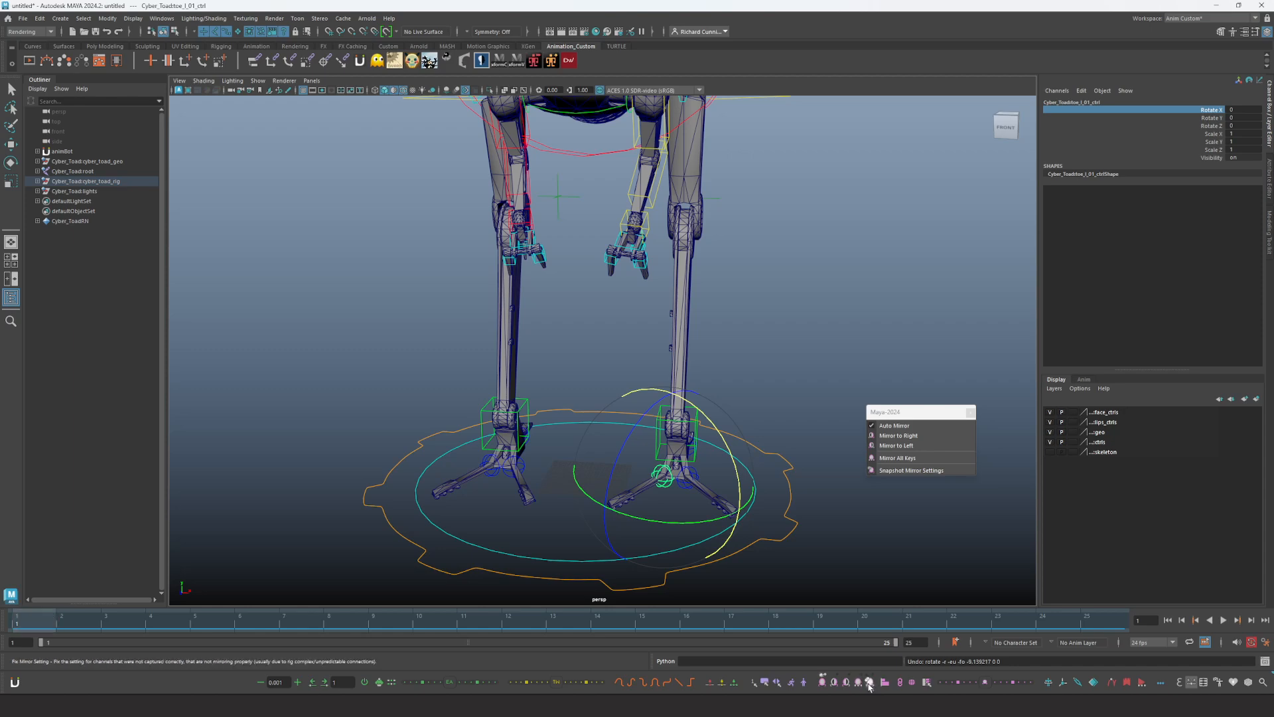
key("e")
left_click_drag(709, 481, 723, 450, "alt")
key("ctrl+z")
key("ctrl+z")
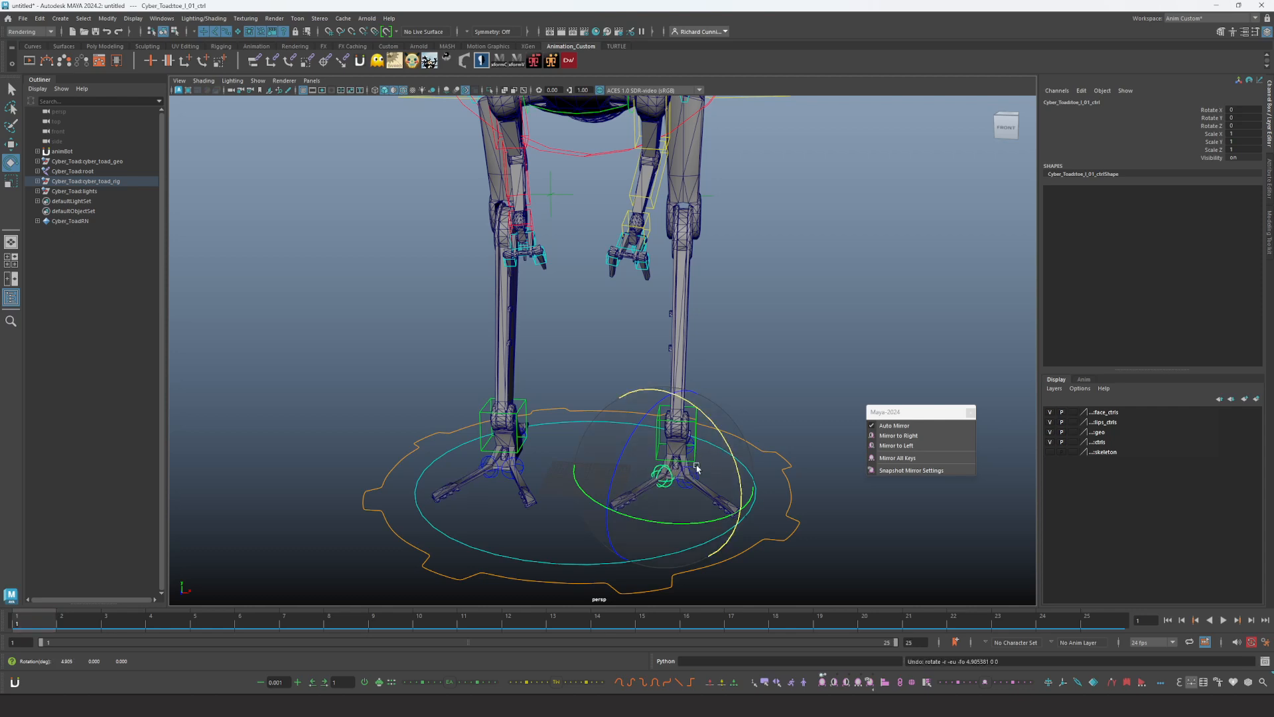
Reapply the mirror fix to the toe_l_01 control's Rotate X, reselect the control, and test an X rotation, undoing it
left_click(1207, 110)
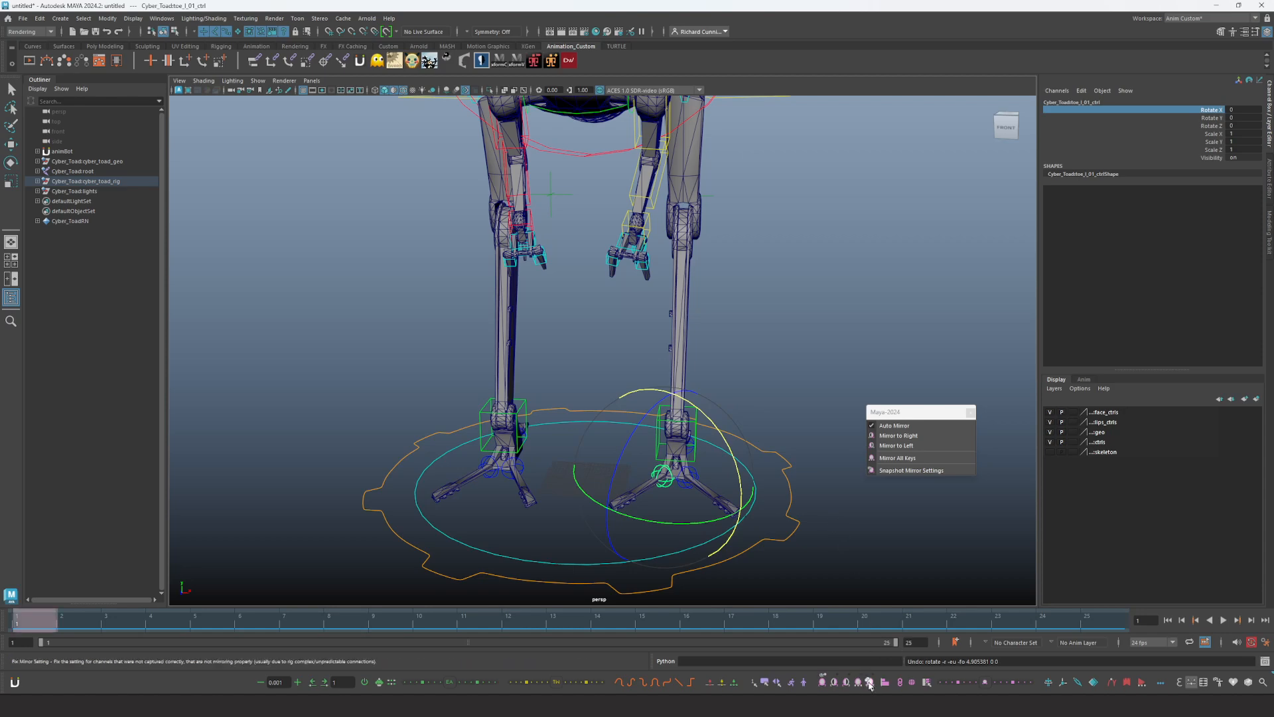
left_click(707, 441)
left_click(670, 478)
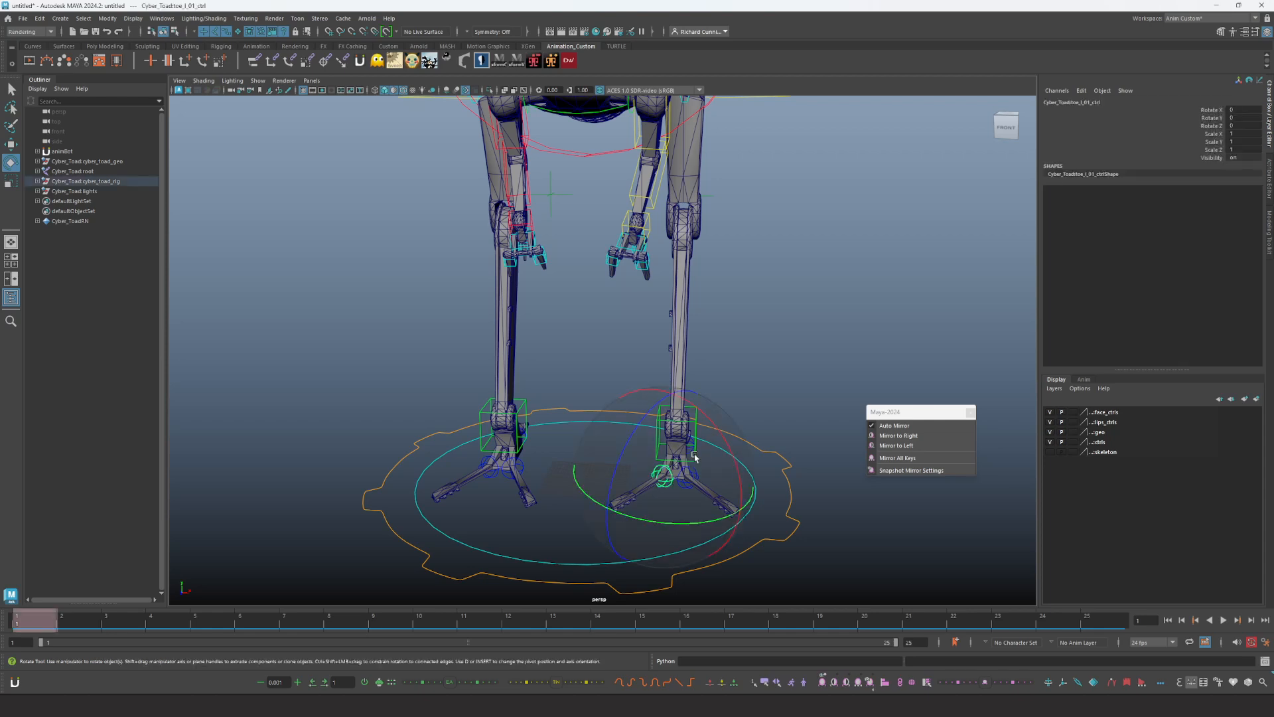
mouse_move(726, 449)
left_mouse_down()
mouse_move(723, 427)
mouse_move(747, 476)
mouse_move(733, 470)
left_mouse_up()
key("ctrl+z")
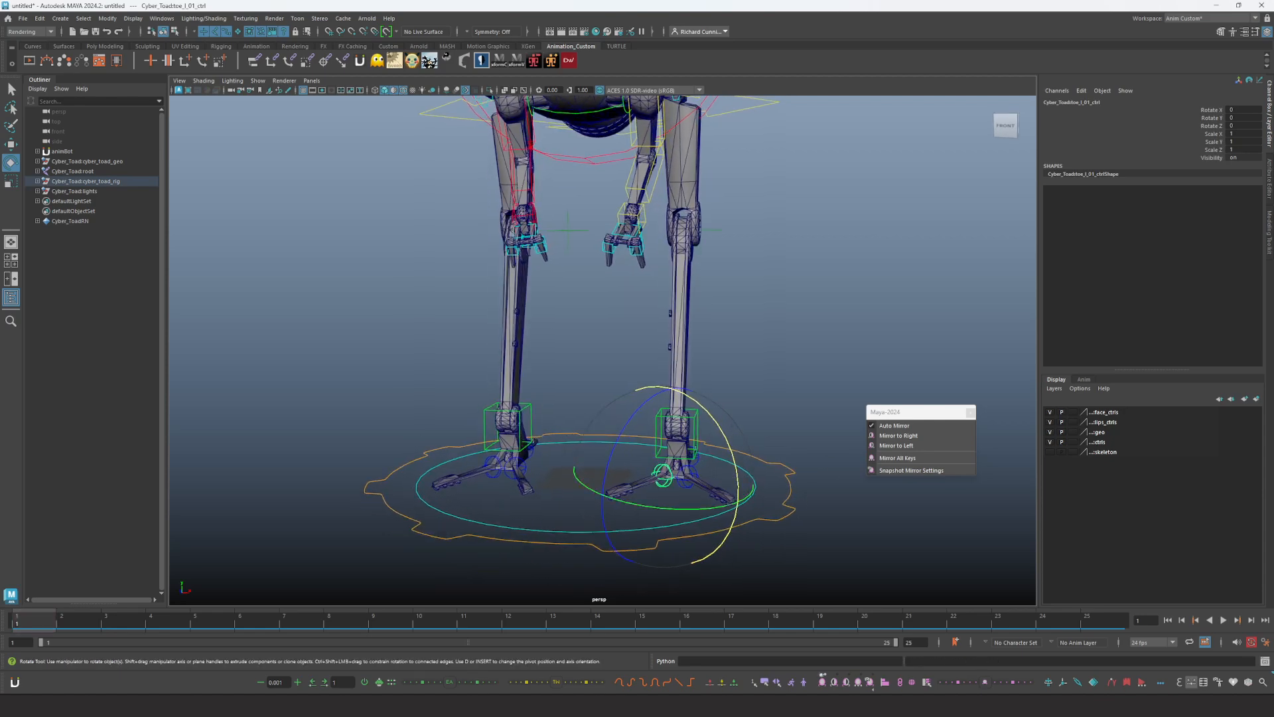
Select the toe_l_01 control's Rotate X channel, and test an X rotation of about 7.3 degrees, undoing it
left_click(1213, 111)
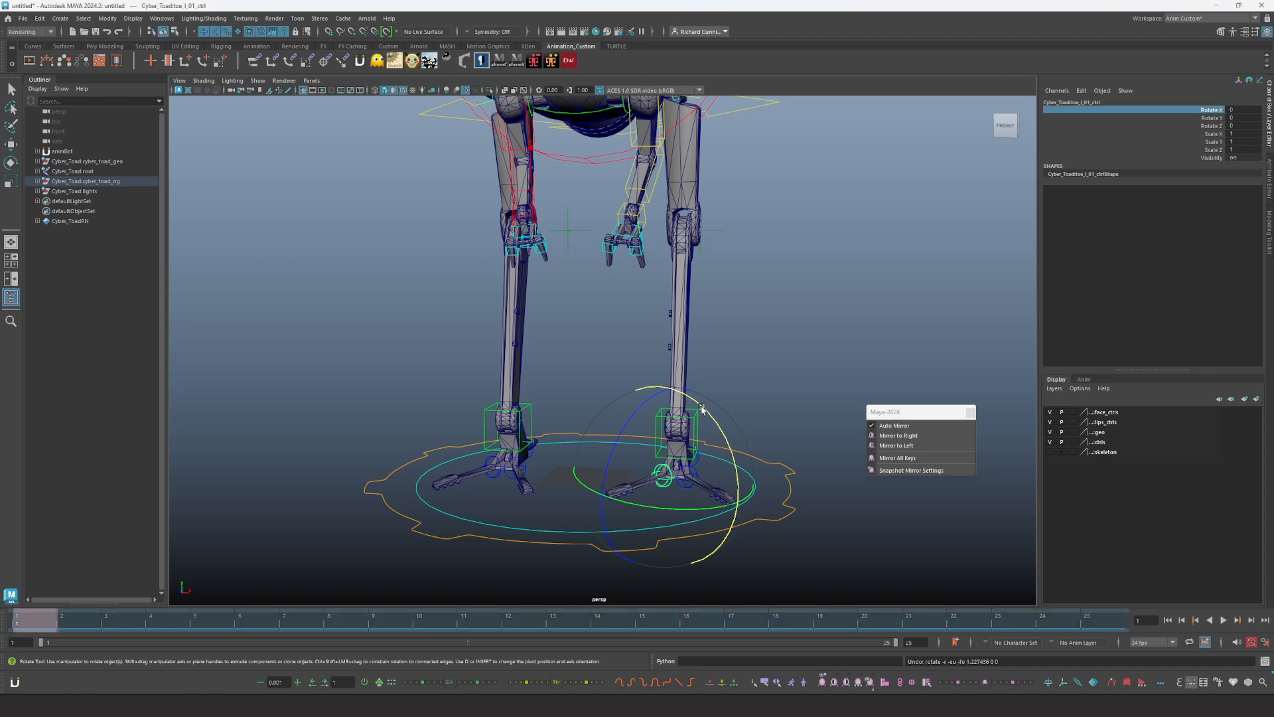
left_click_drag(710, 445, 715, 425)
key("ctrl+z")
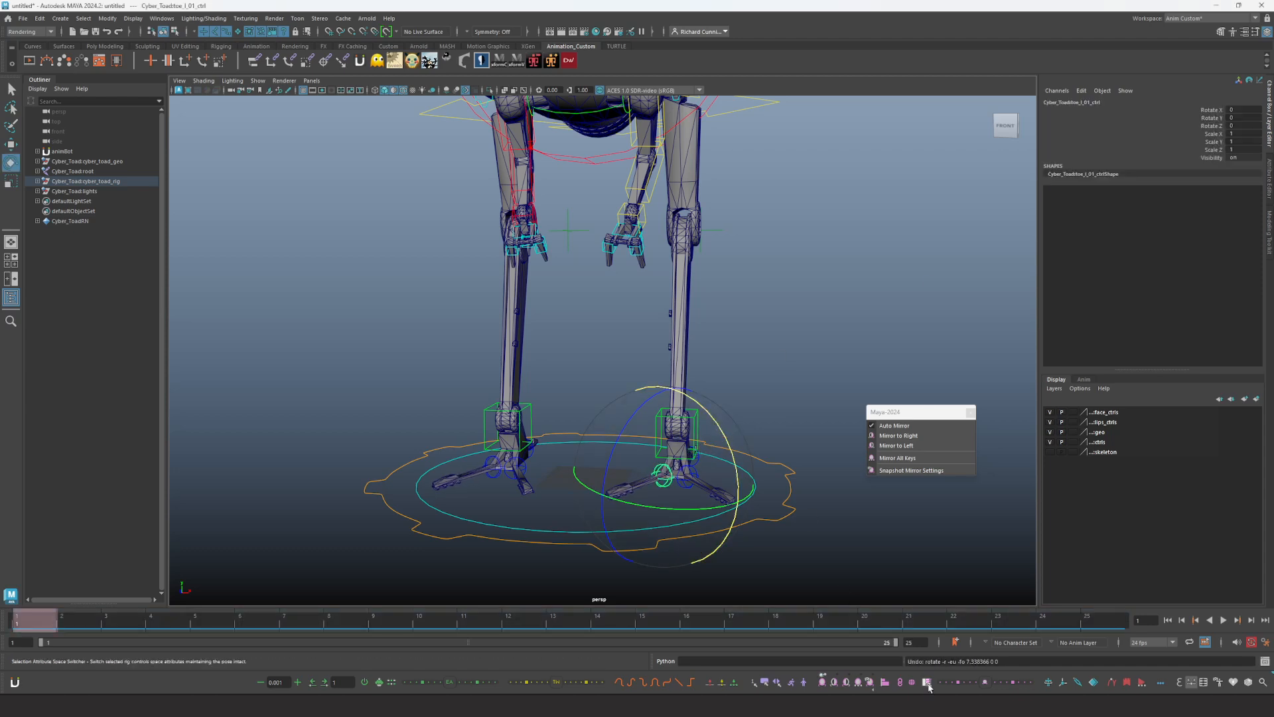
Fix the toe_l_01 control's Rotate X mirror setting with that channel selected, reselect the control, and test X and Y rotations
left_click(870, 683)
left_click(1212, 110)
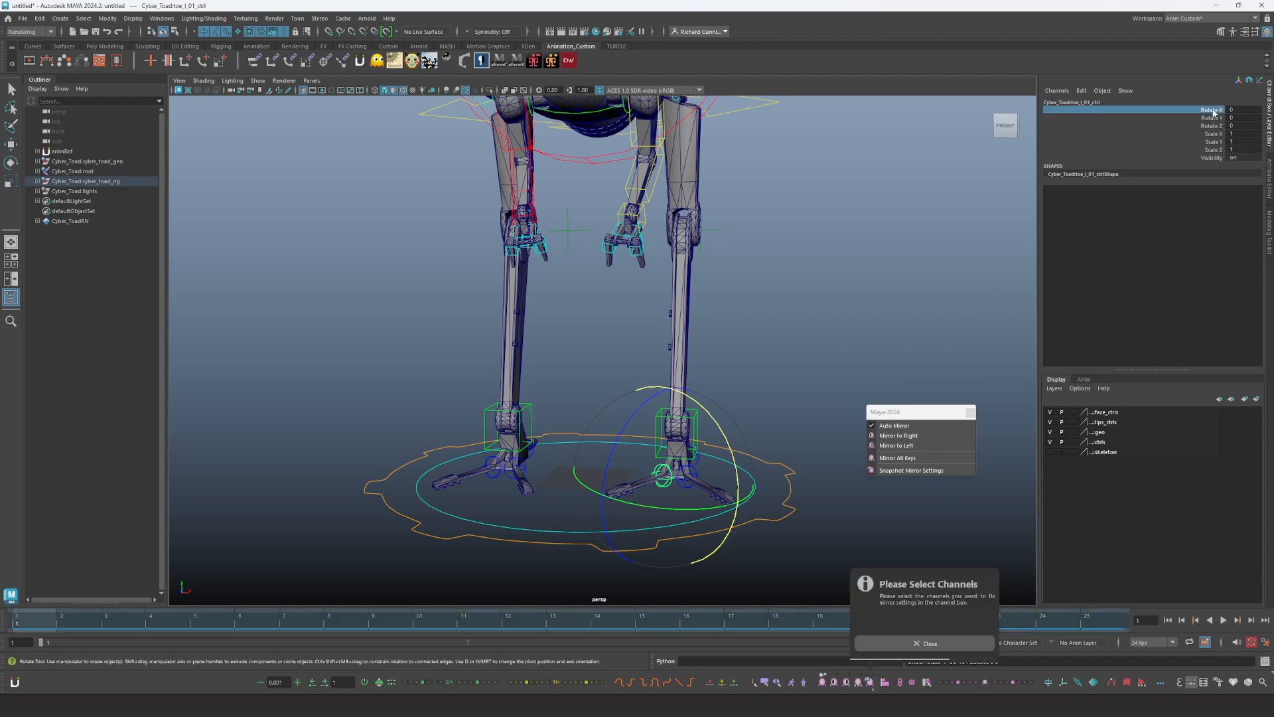
left_click(876, 684)
left_click(779, 506)
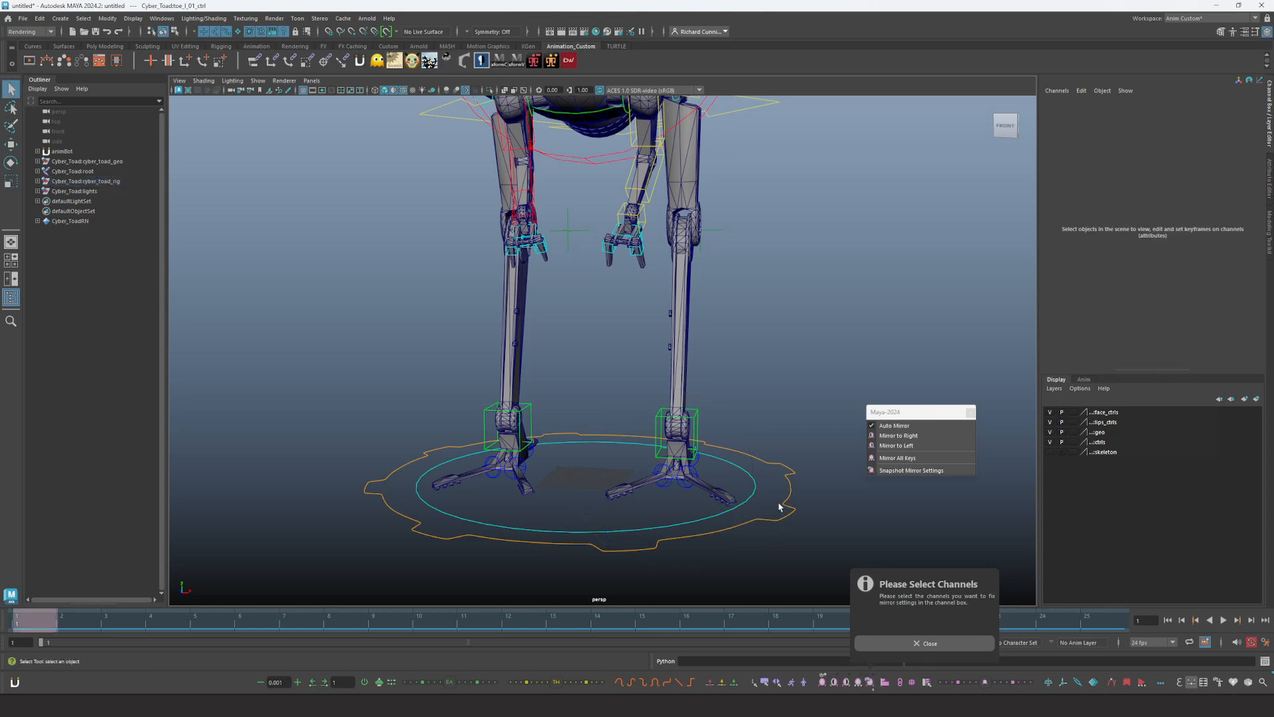
left_click(672, 464)
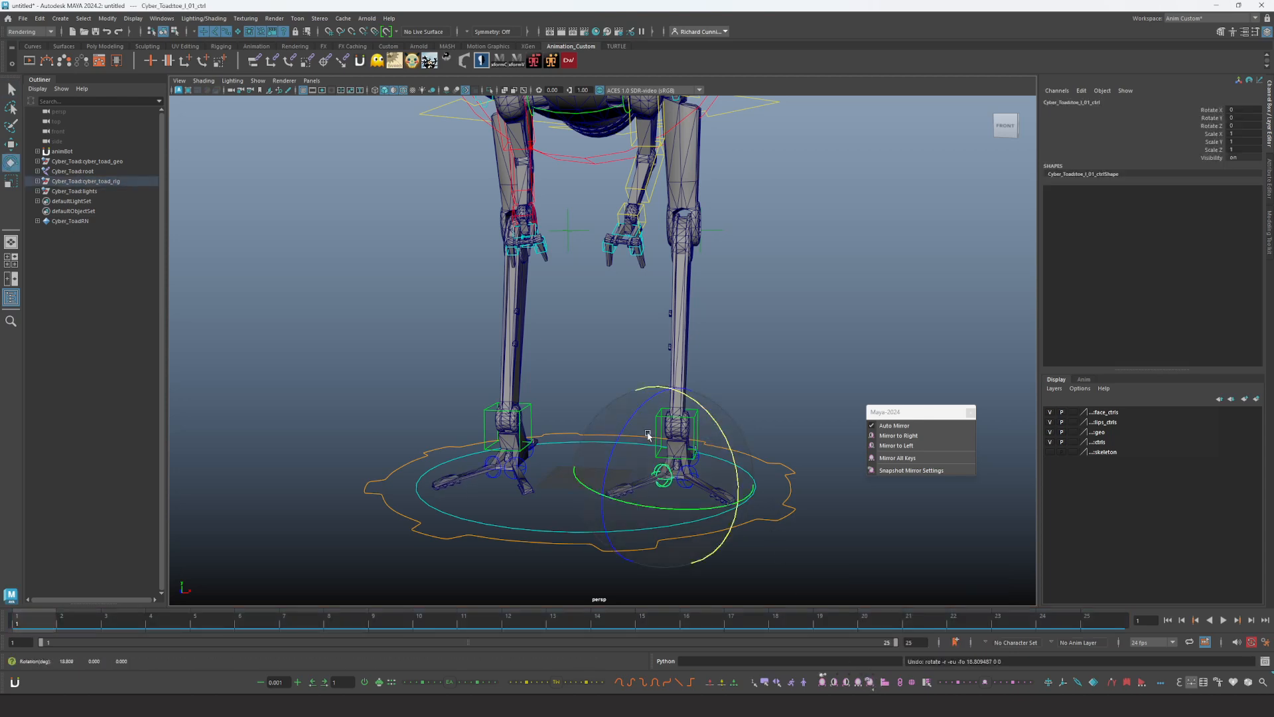
left_click_drag(627, 430, 615, 470)
key("ctrl+z")
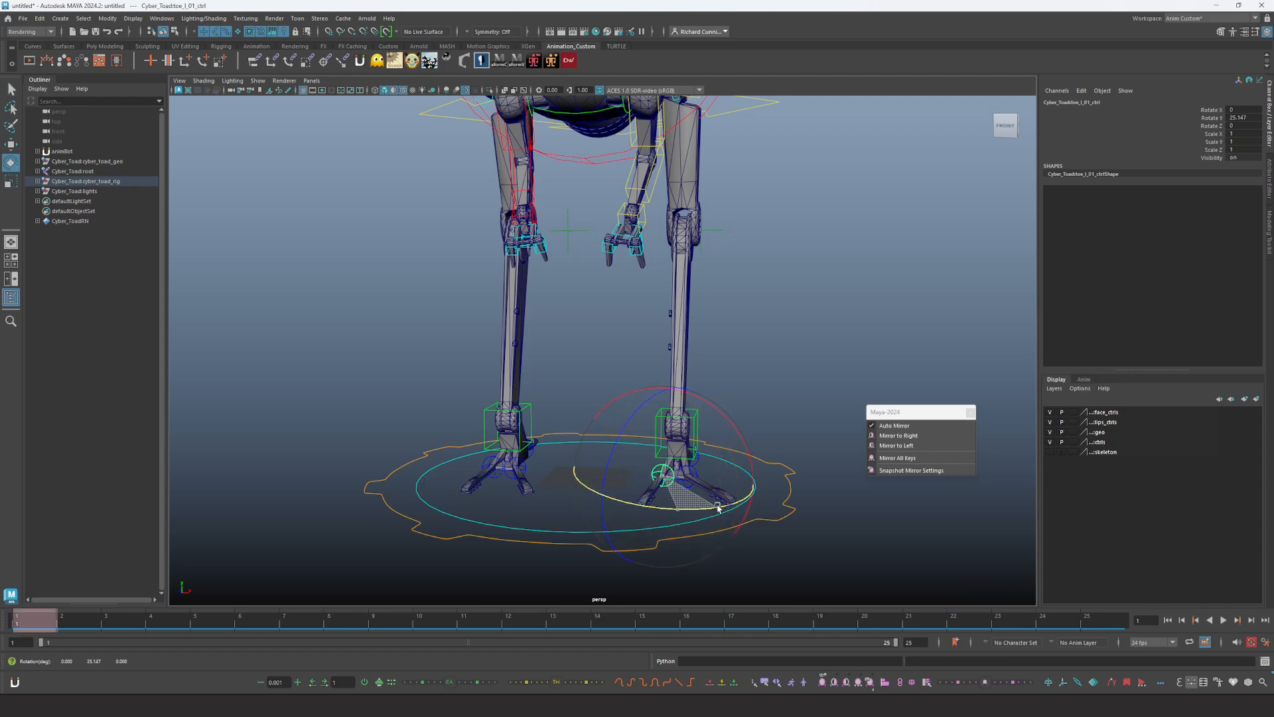
Try rotating the toe_l_02 control in Y and about 2.3 degrees in X, and undo the rotations
left_click(687, 476)
left_click_drag(703, 507, 727, 475)
key("ctrl+z")
key("ctrl+z")
left_click_drag(644, 411, 673, 419)
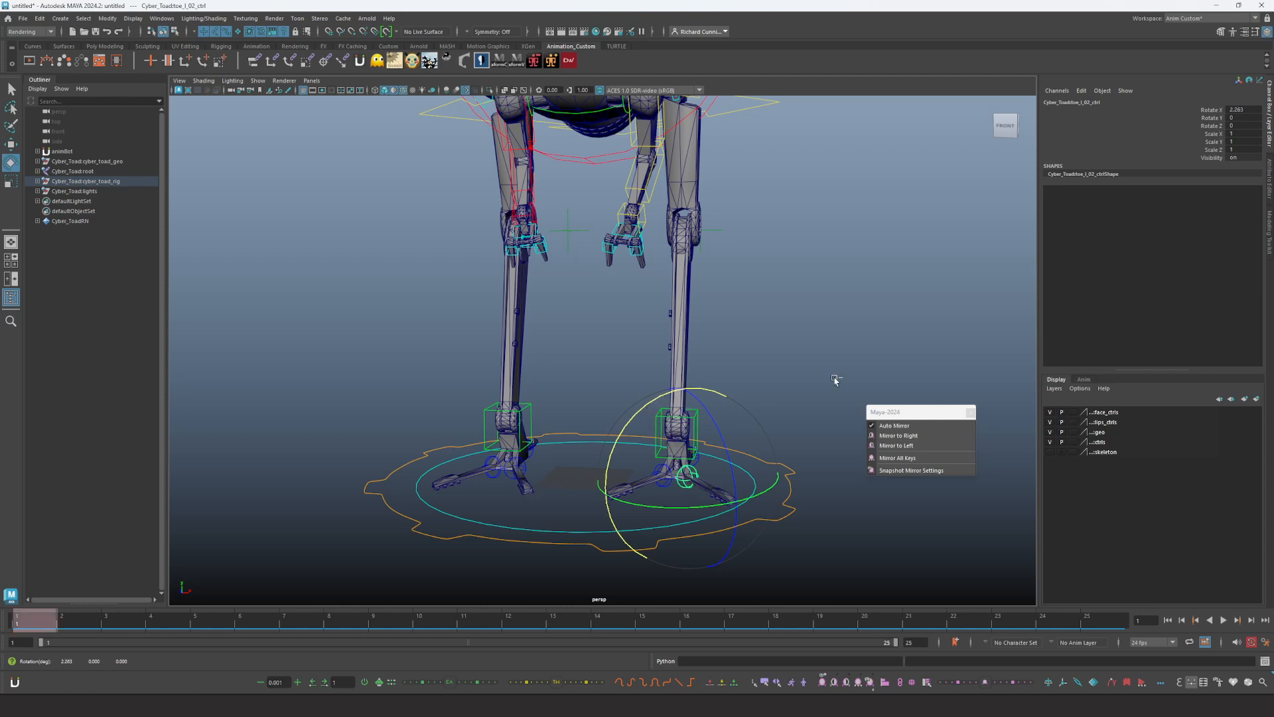
key("ctrl+z")
Fix the mirror settings of the toe_l_02 control's Rotate X and Rotate Y, and test a Y rotation of about 7.4 degrees, undoing it
left_click_drag(1213, 111, 1211, 119)
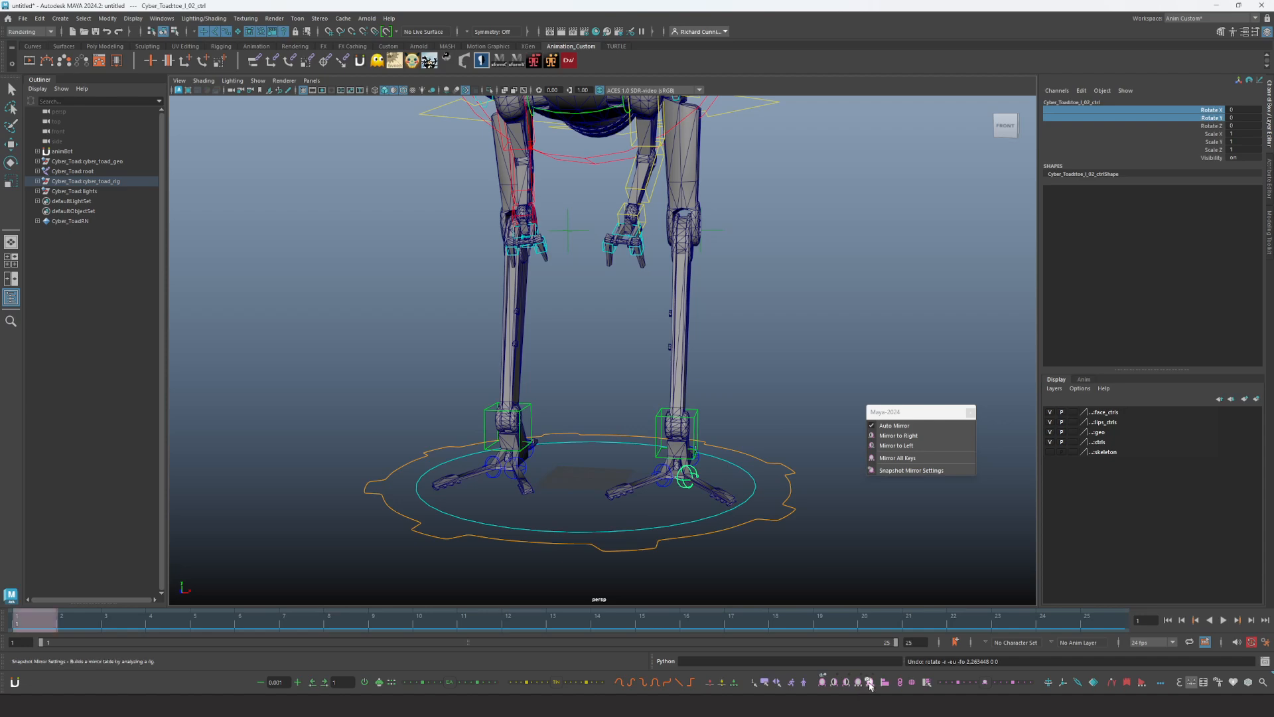
left_click(696, 432)
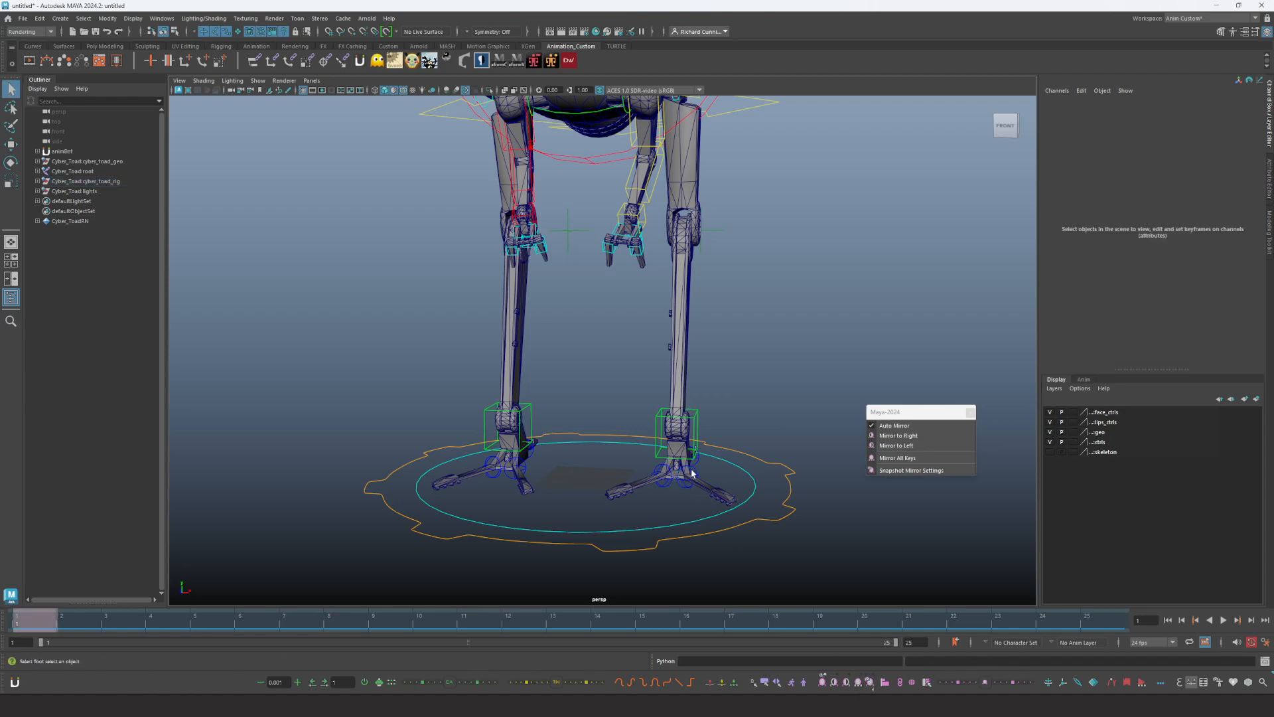
key("e")
left_click_drag(695, 431, 722, 510)
key("ctrl+z")
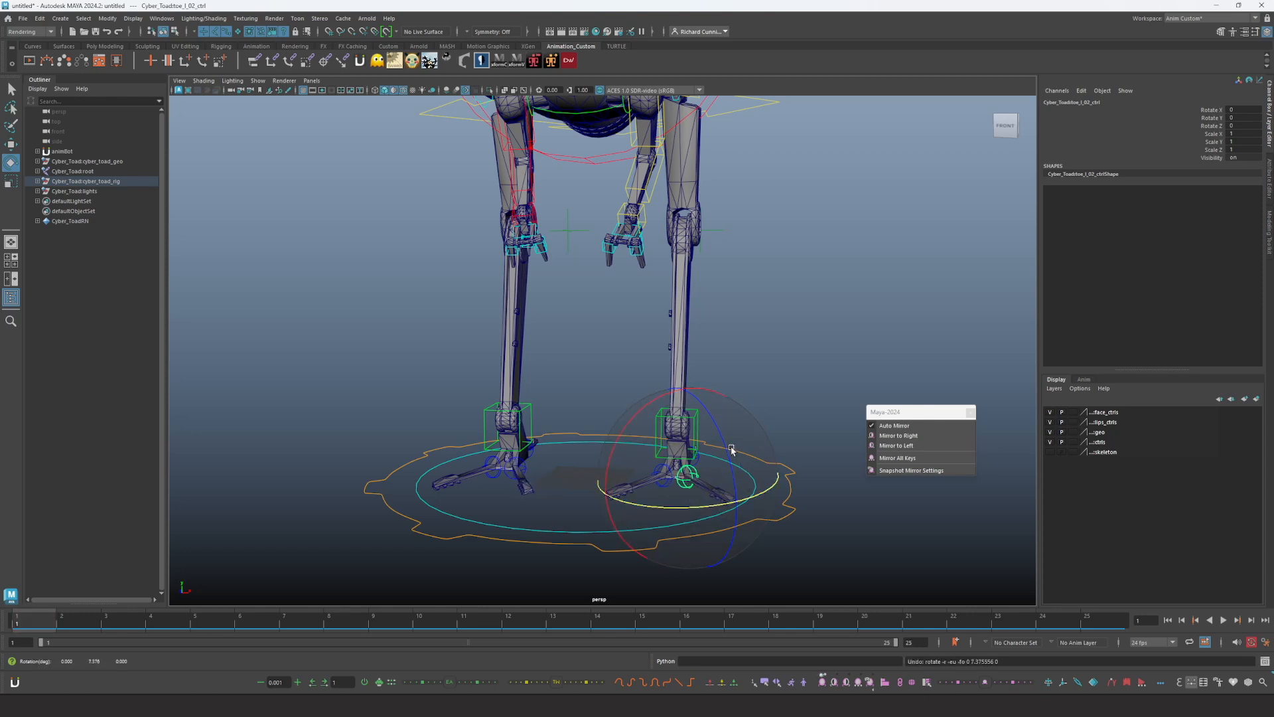
Test the mirroring of the toe_l_03 control with rotations in Z and about 24.2 degrees in Y, and undo them
left_click_drag(717, 428, 743, 465, "alt")
key("q")
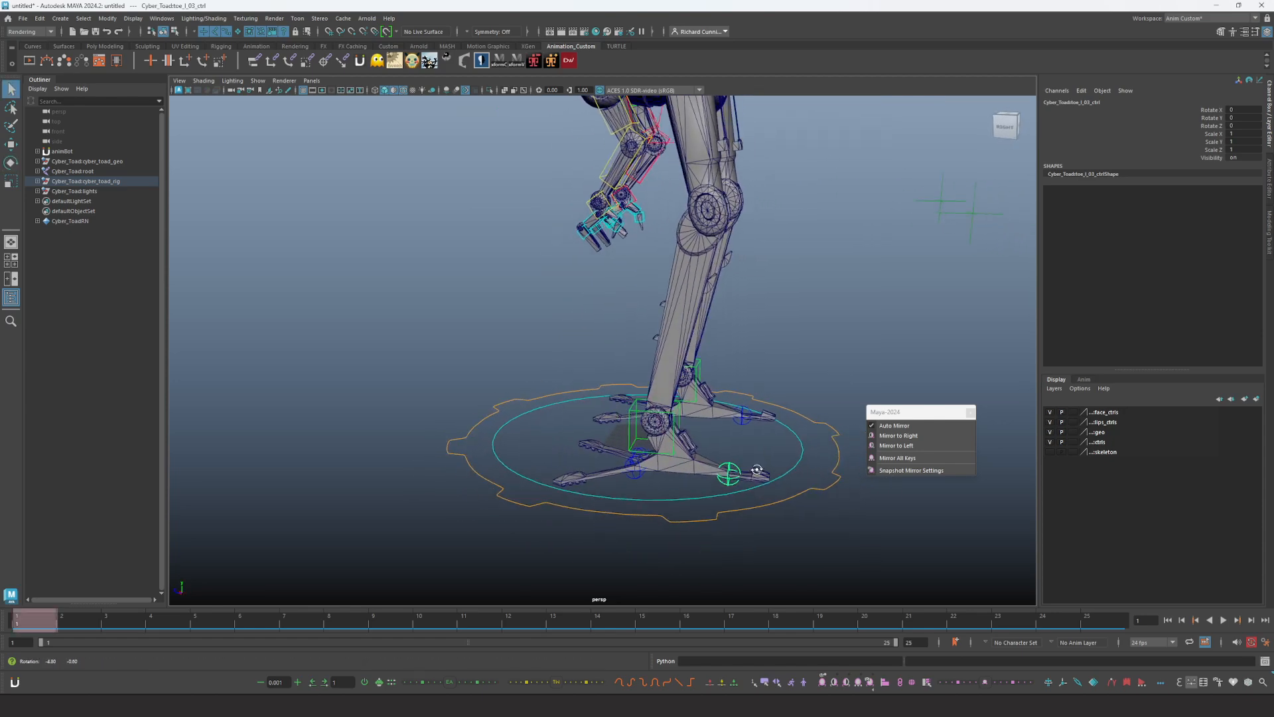
key("e")
left_click_drag(760, 415, 780, 431)
key("ctrl+z")
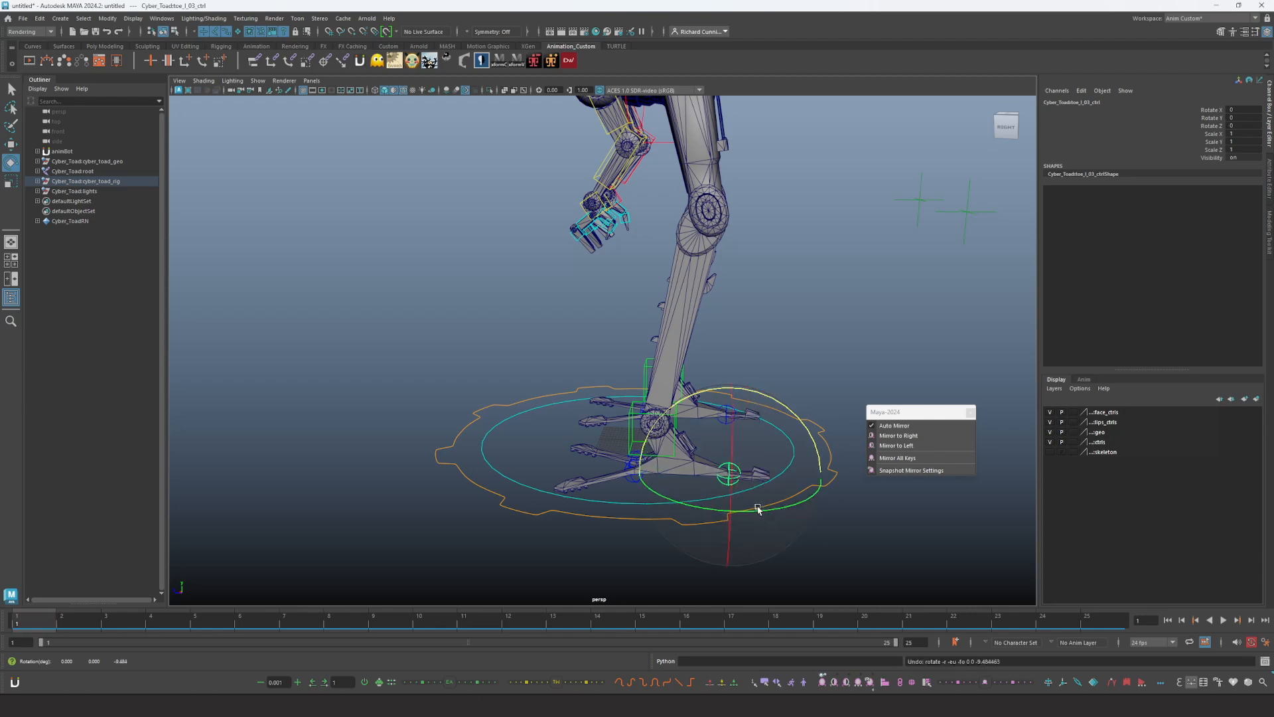
left_click_drag(756, 521, 724, 560, "alt")
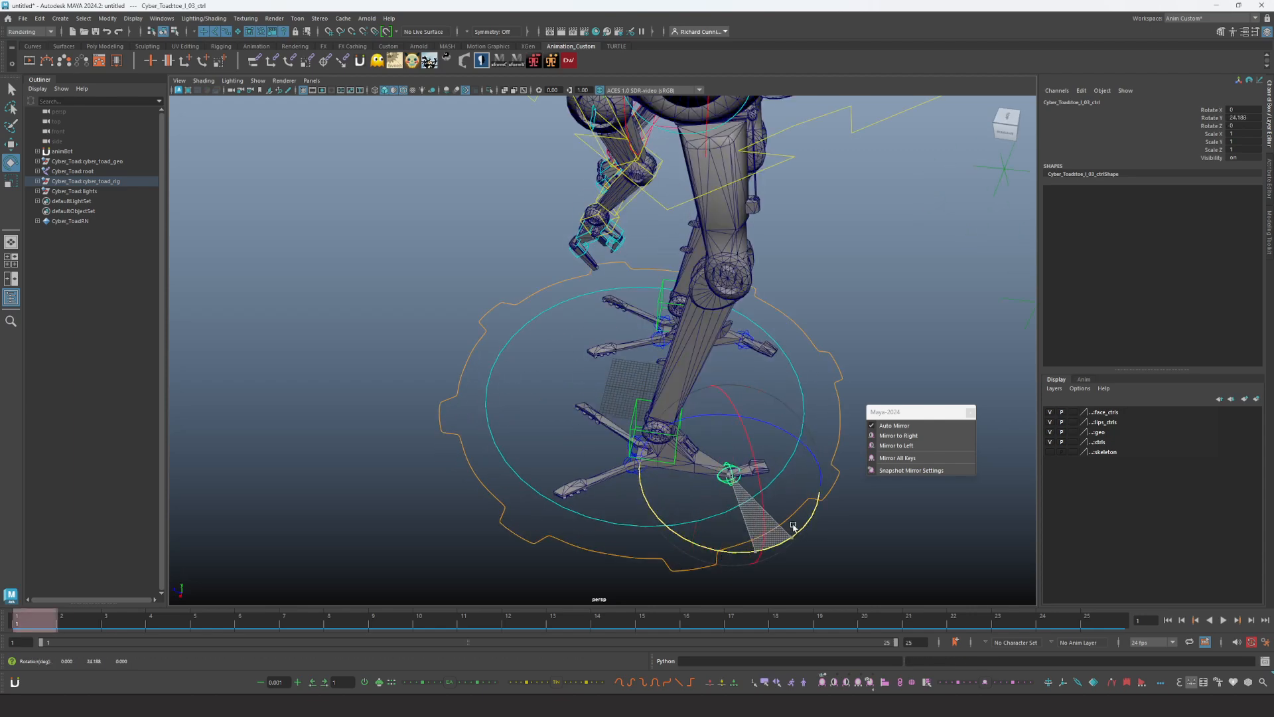
key("ctrl+z")
left_click_drag(762, 507, 631, 397, "alt")
key("ctrl+z")
Try moving the left knee's pole vector control in Y and about -10.5 units in Z, and undo the moves
right_click_drag(631, 396, 705, 432, "alt")
left_click(765, 367)
left_click_drag(765, 367, 775, 379, "alt")
key("w")
middle_click_drag(799, 426, 799, 425)
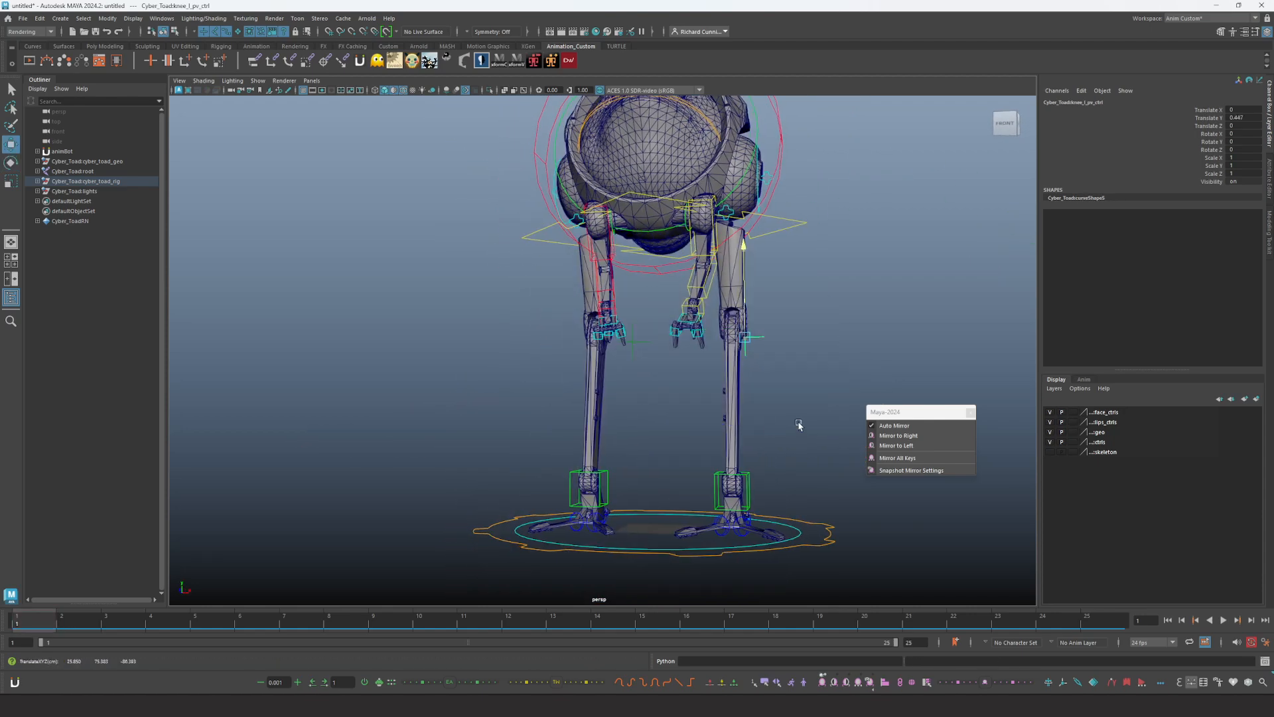
left_click_drag(748, 335, 784, 361)
left_click_drag(783, 362, 968, 249, "alt")
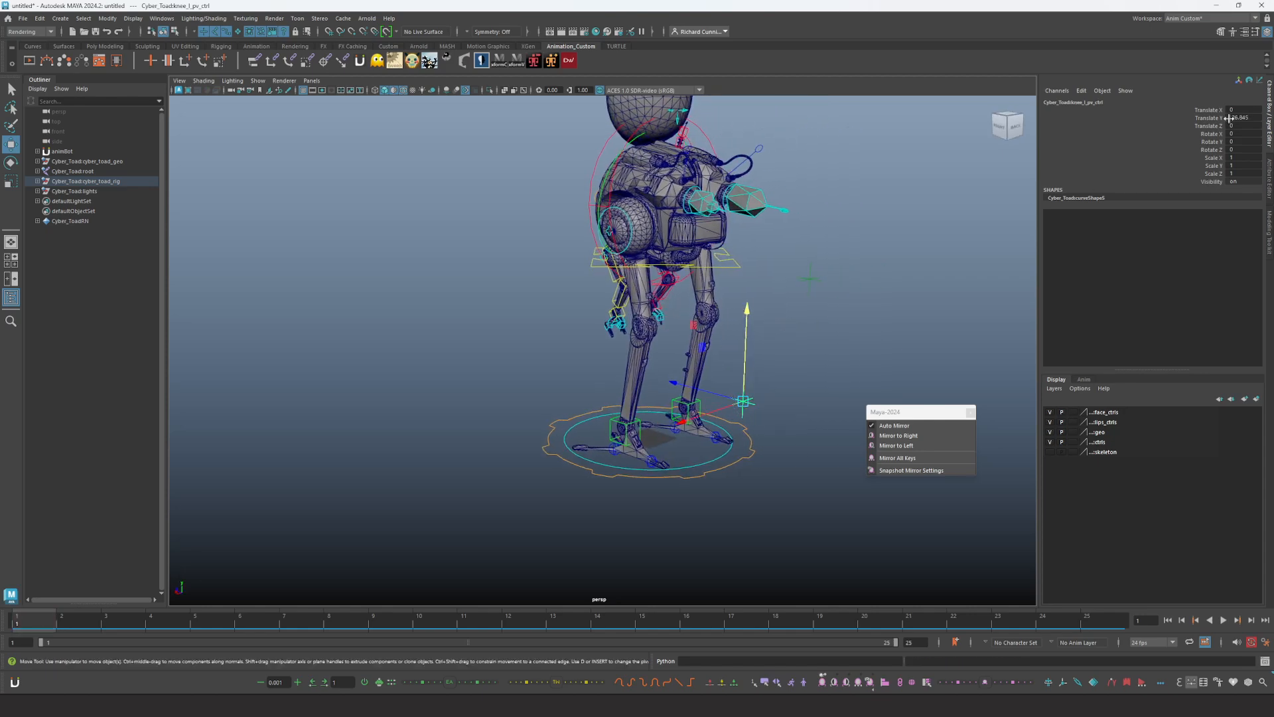
left_click_drag(807, 328, 744, 331, "alt")
key("ctrl+z")
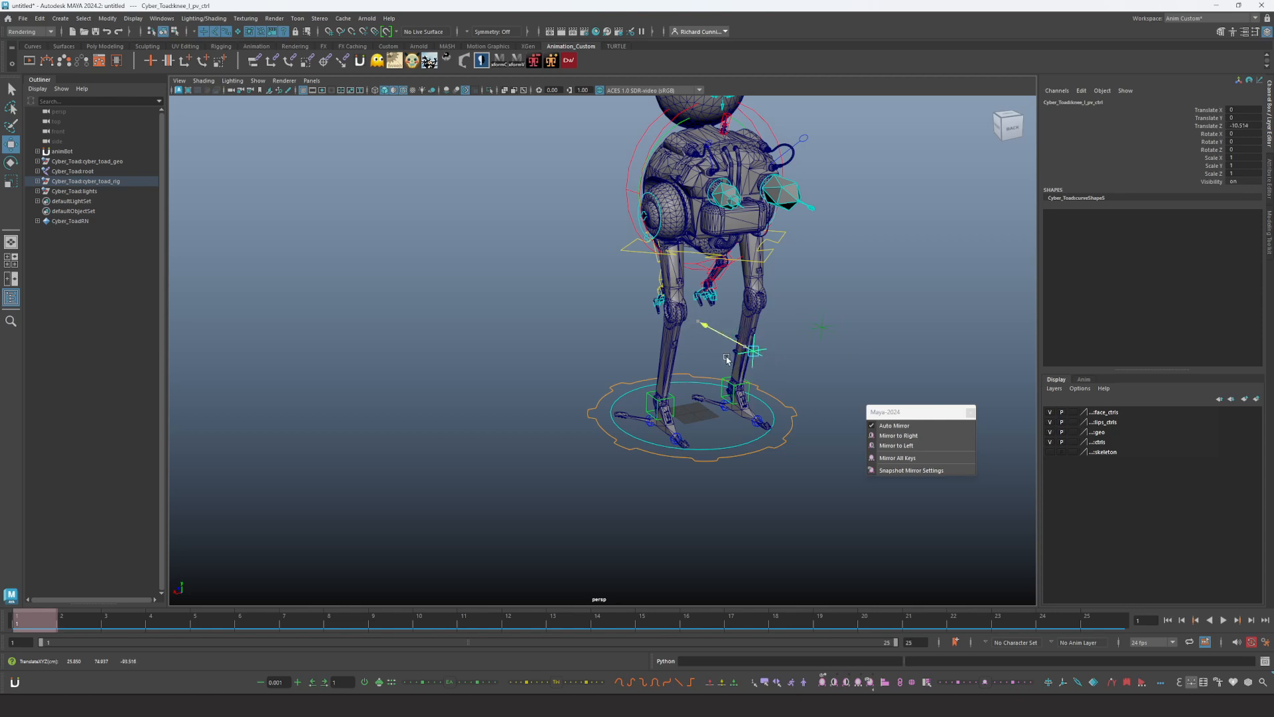
left_click_drag(726, 358, 733, 364)
key("ctrl+z")
Fix the mirror settings of the left knee pole vector's Translate Y and Translate Z, and test moving the control, undoing the moves
left_click_drag(1218, 118, 1218, 126)
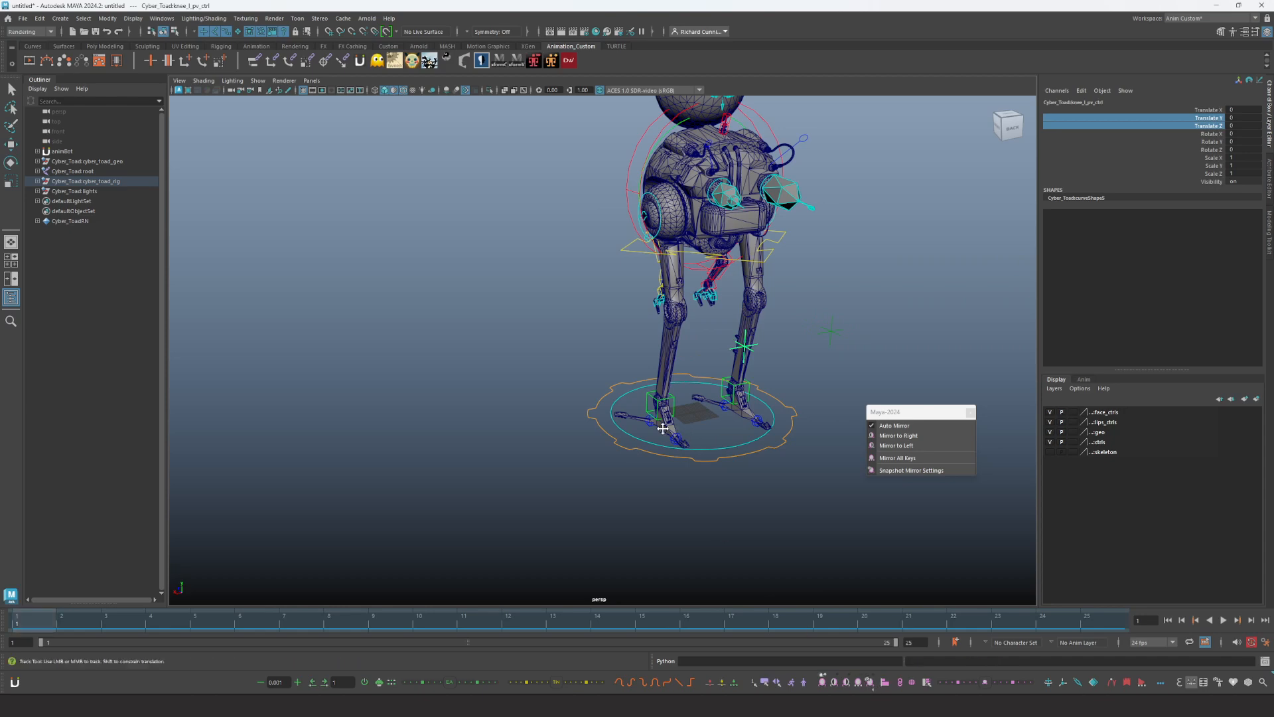
left_click_drag(662, 428, 753, 362, "alt")
key("w")
key("ctrl+z")
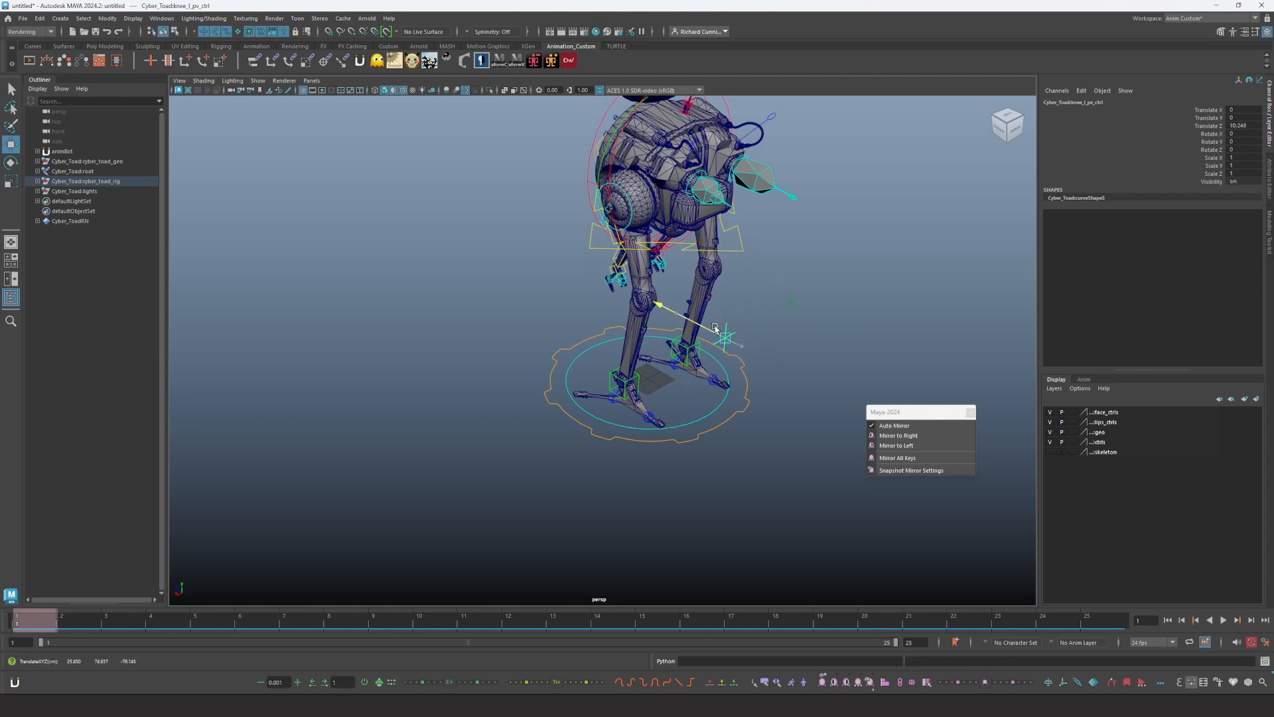
key("ctrl+z")
mouse_move(721, 365)
left_mouse_down()
mouse_move(691, 382)
mouse_move(742, 358)
mouse_move(720, 377)
left_mouse_up()
right_click_drag(721, 377, 714, 425, "alt")
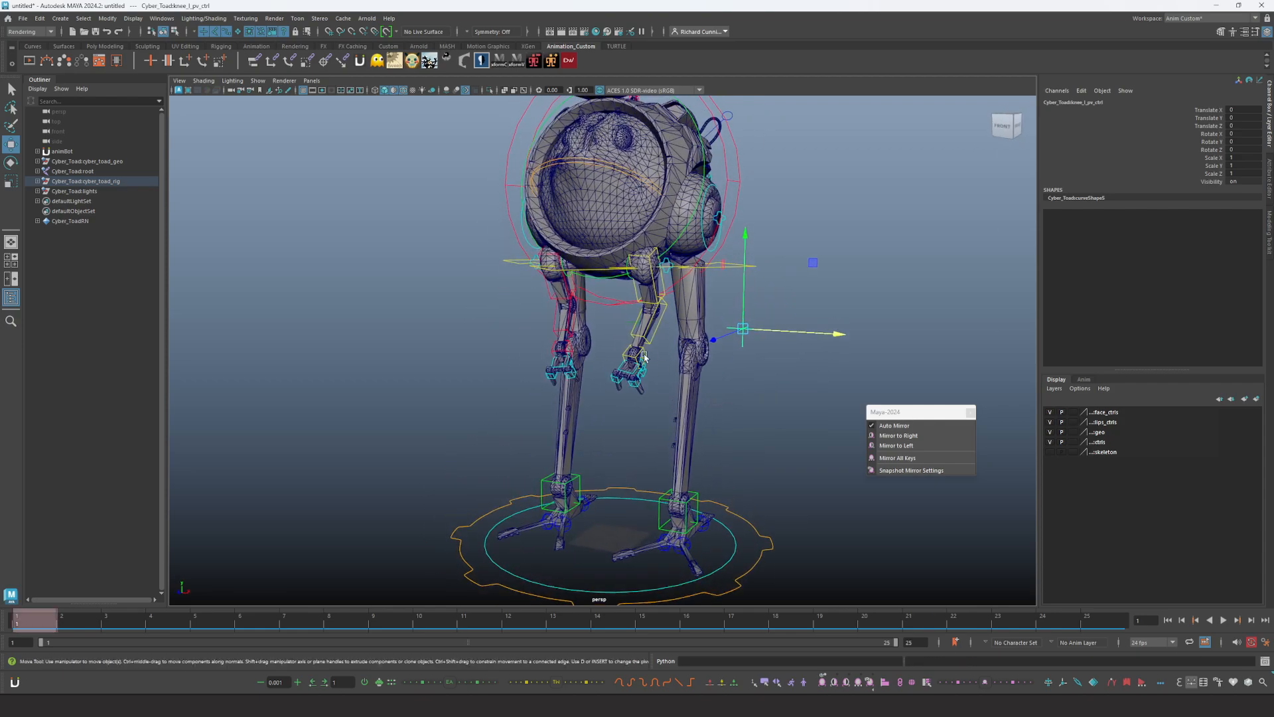
Try rotating the left arm's wrist and upper-arm FK controls to test whether they mirror
key("q")
left_click_drag(661, 393, 673, 385, "alt")
right_click_drag(673, 384, 759, 398, "alt")
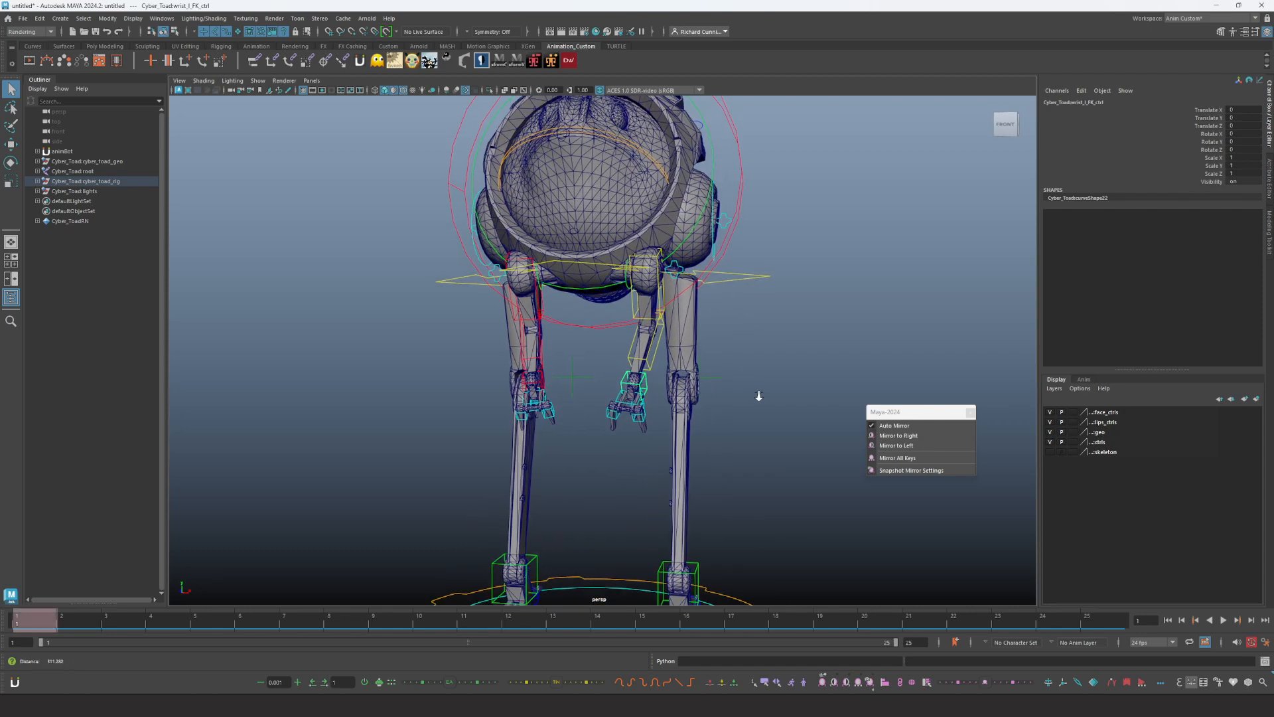
left_click(657, 286)
key("e")
mouse_move(719, 233)
left_mouse_down()
mouse_move(707, 229)
mouse_move(721, 243)
left_mouse_up()
left_click_drag(709, 269, 692, 292, "alt")
Try rotating the left elbow FK control to test its mirroring, and undo the rotation
key("q")
left_click(655, 338)
key("e")
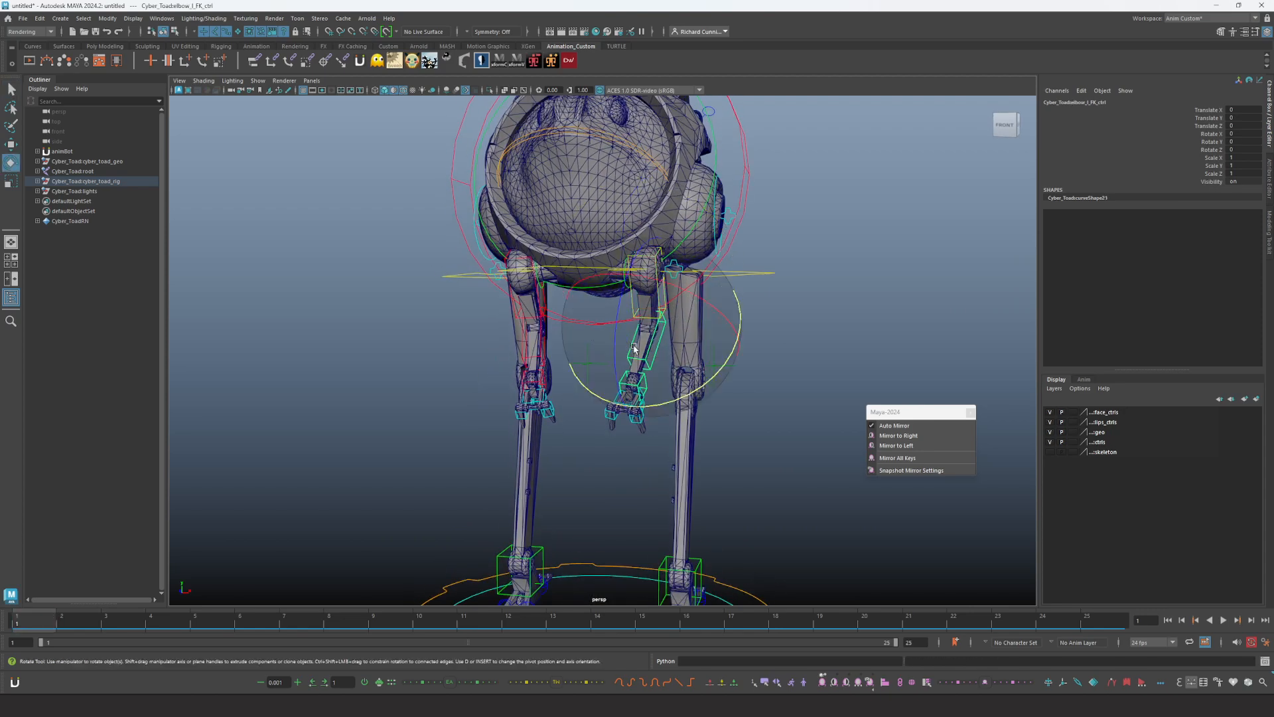
left_click_drag(620, 326, 657, 385)
key("ctrl+z")
middle_click_drag(656, 385, 683, 438, "alt")
left_click_drag(720, 412, 637, 405, "alt")
mouse_move(704, 342)
middle_mouse_down("alt")
mouse_move(711, 378)
mouse_move(720, 340)
middle_mouse_up("alt")
left_click_drag(720, 340, 700, 387, "alt")
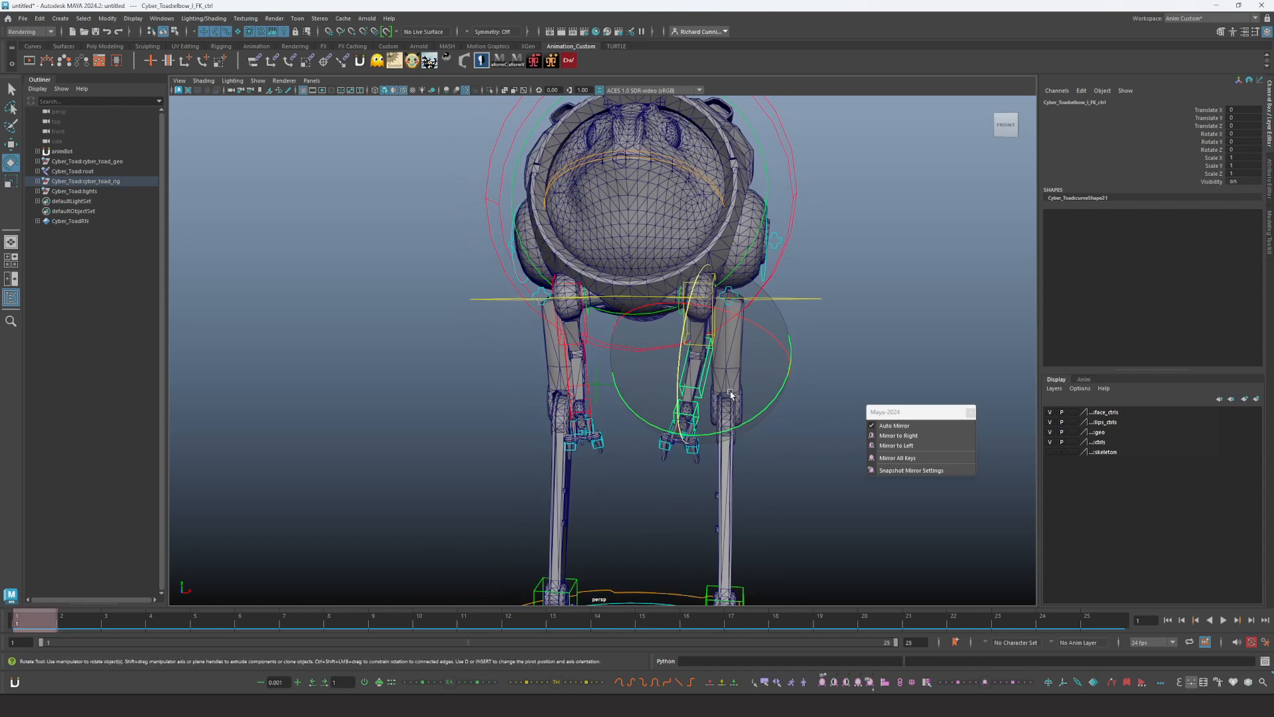
Pair the left and right elbow FK controls using animBot's Fix Opposite Controls
key("q")
left_click(585, 370, "shift")
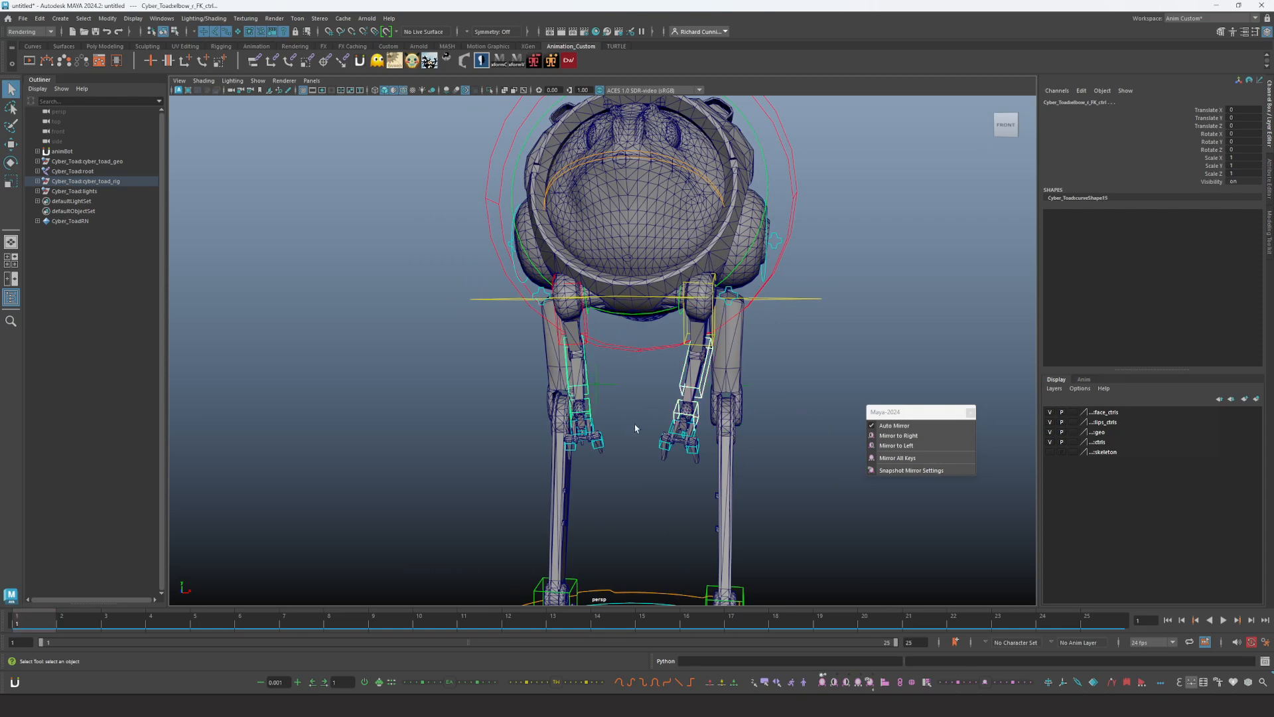
left_click_drag(634, 427, 656, 437, "alt")
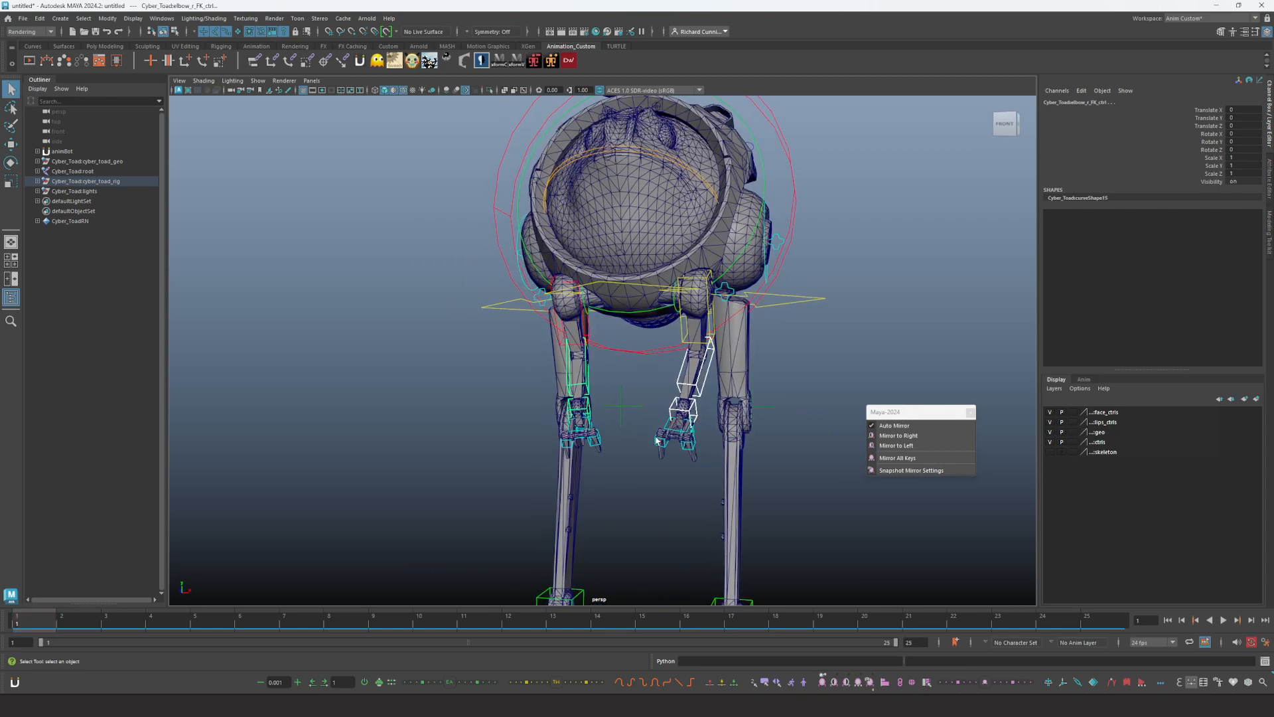
left_click(780, 691)
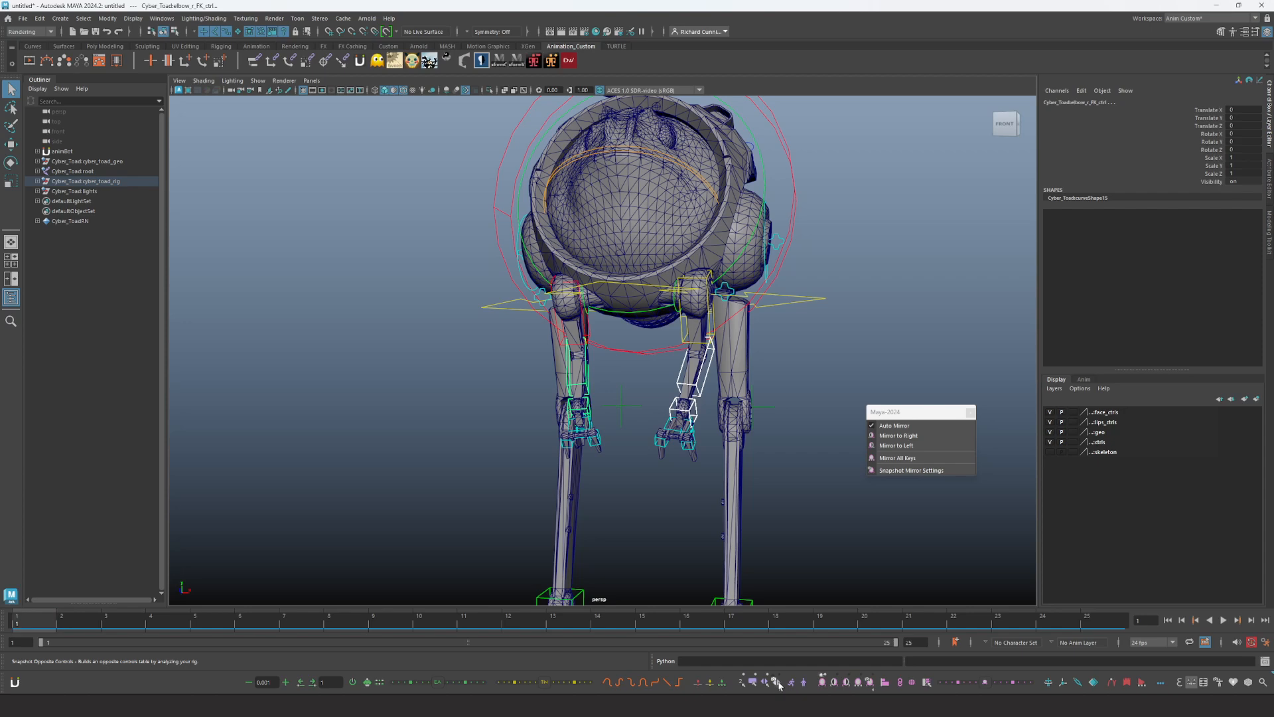
right_click(776, 680)
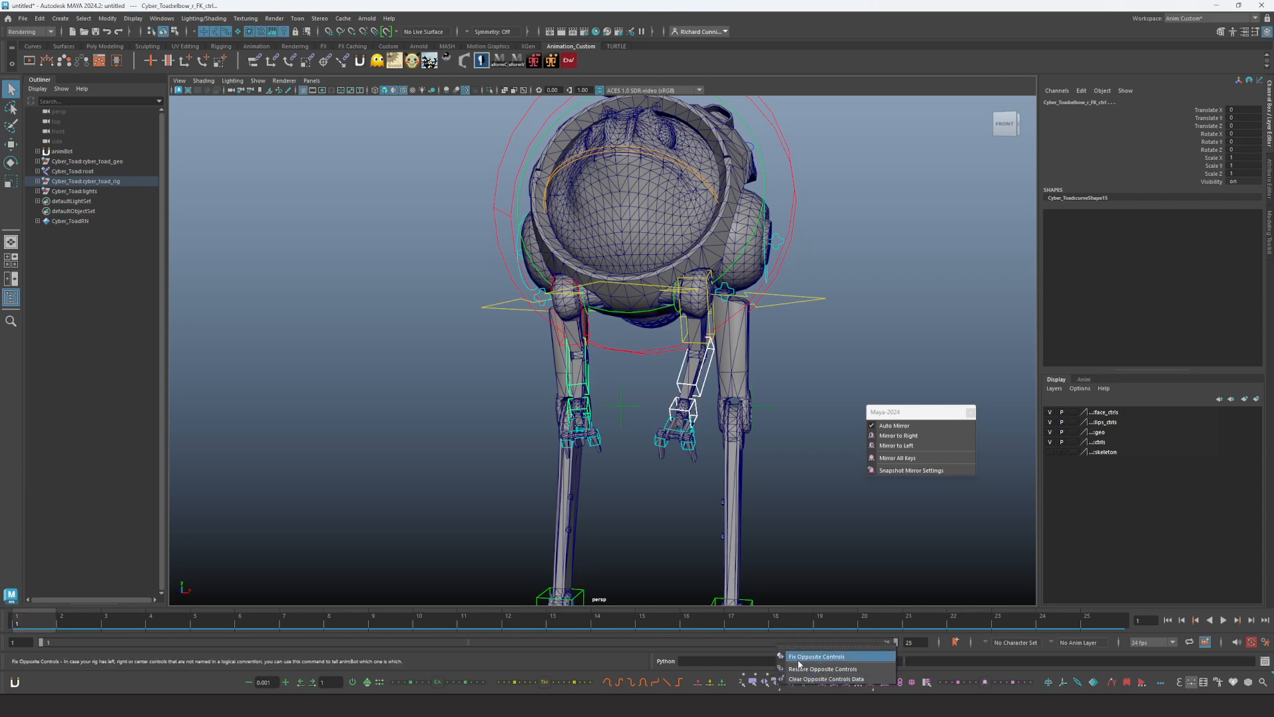
left_click(794, 658)
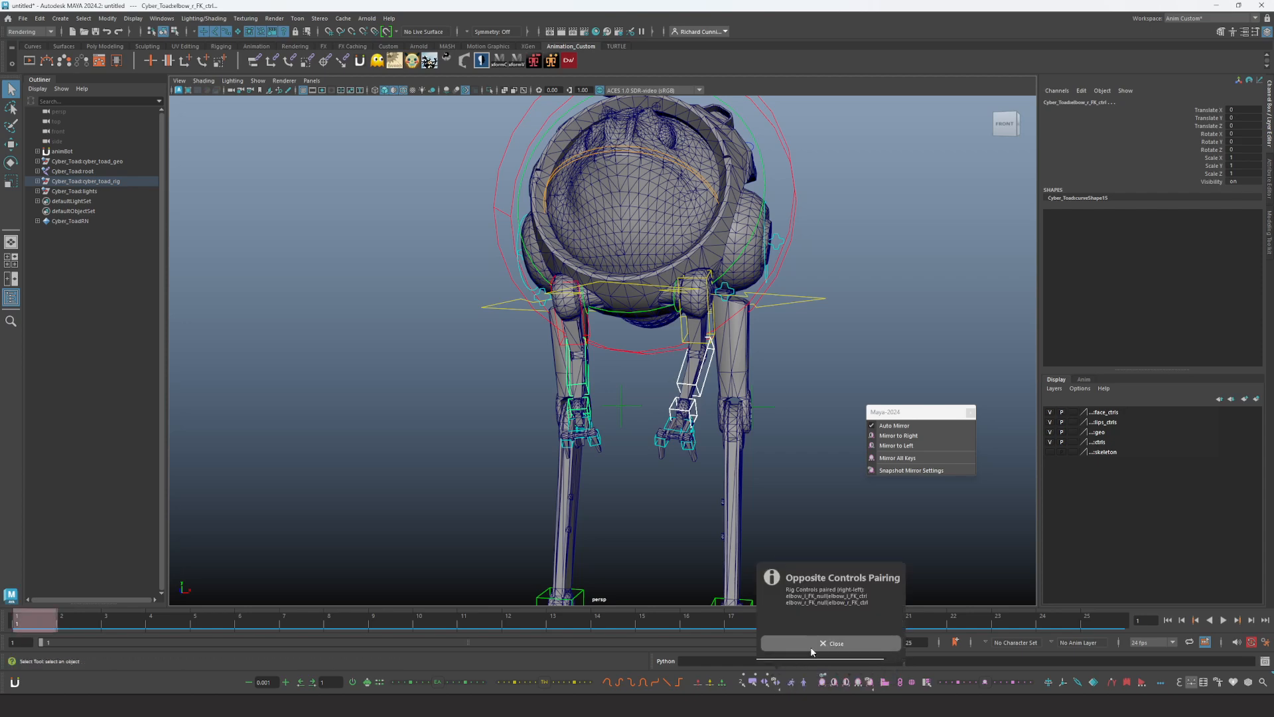
Test rotating the left elbow FK control after the pairing, and check the toe_l_02 control on the left foot
left_click(683, 382)
key("e")
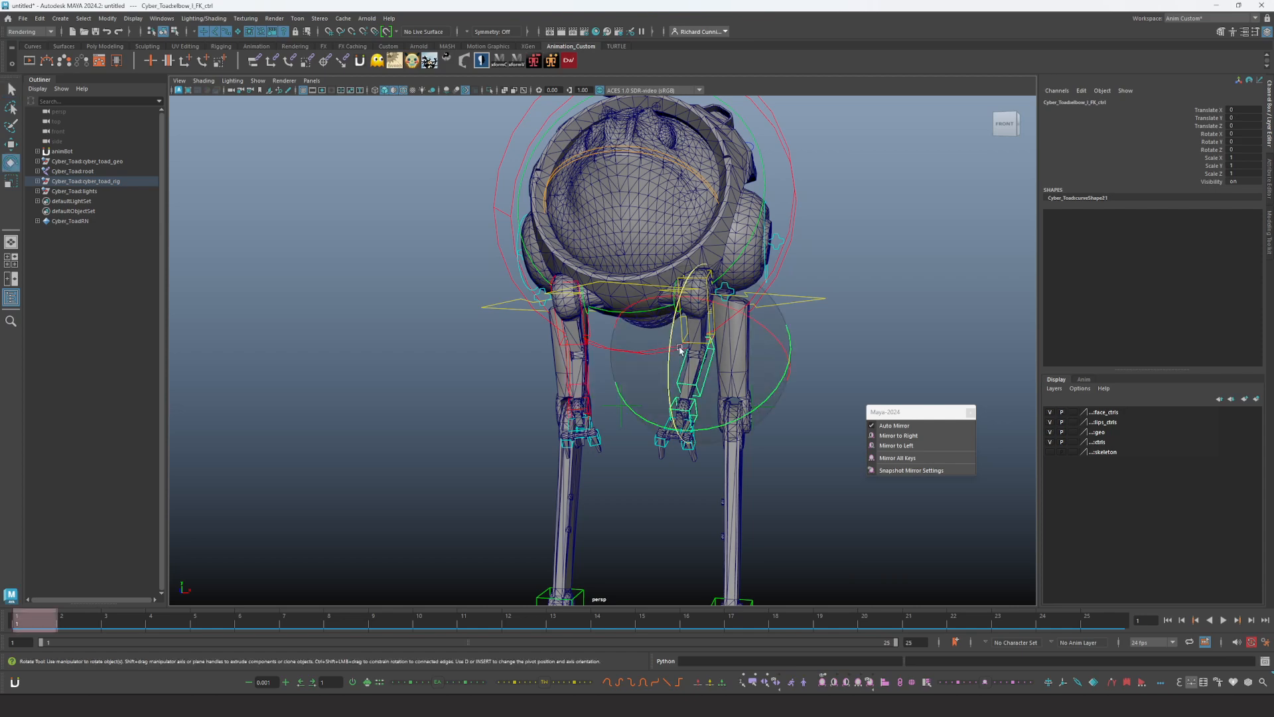
left_click_drag(688, 430, 705, 483)
key("w")
left_click(706, 483)
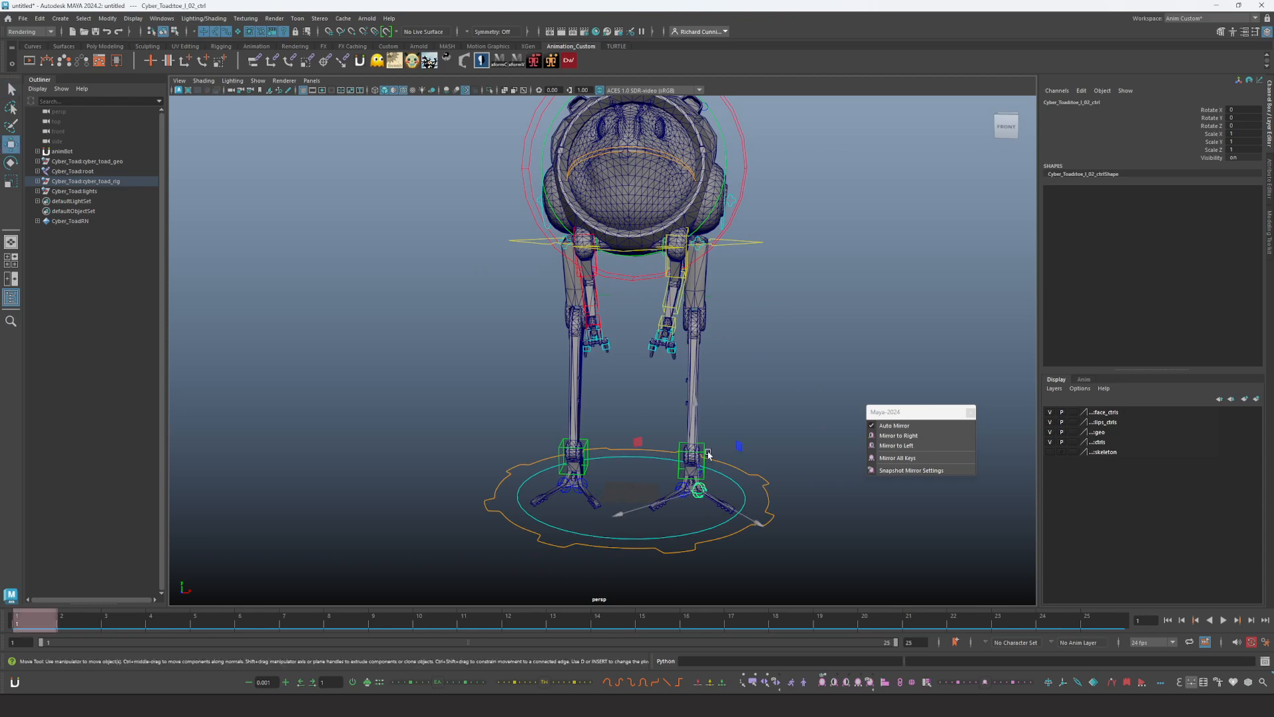
key("e")
Test the mirroring of the hip_l_IK control with a rotation of about -17.2 degrees in Z, and undo it
left_click_drag(690, 371, 736, 364, "alt")
key("q")
left_click(760, 330)
key("e")
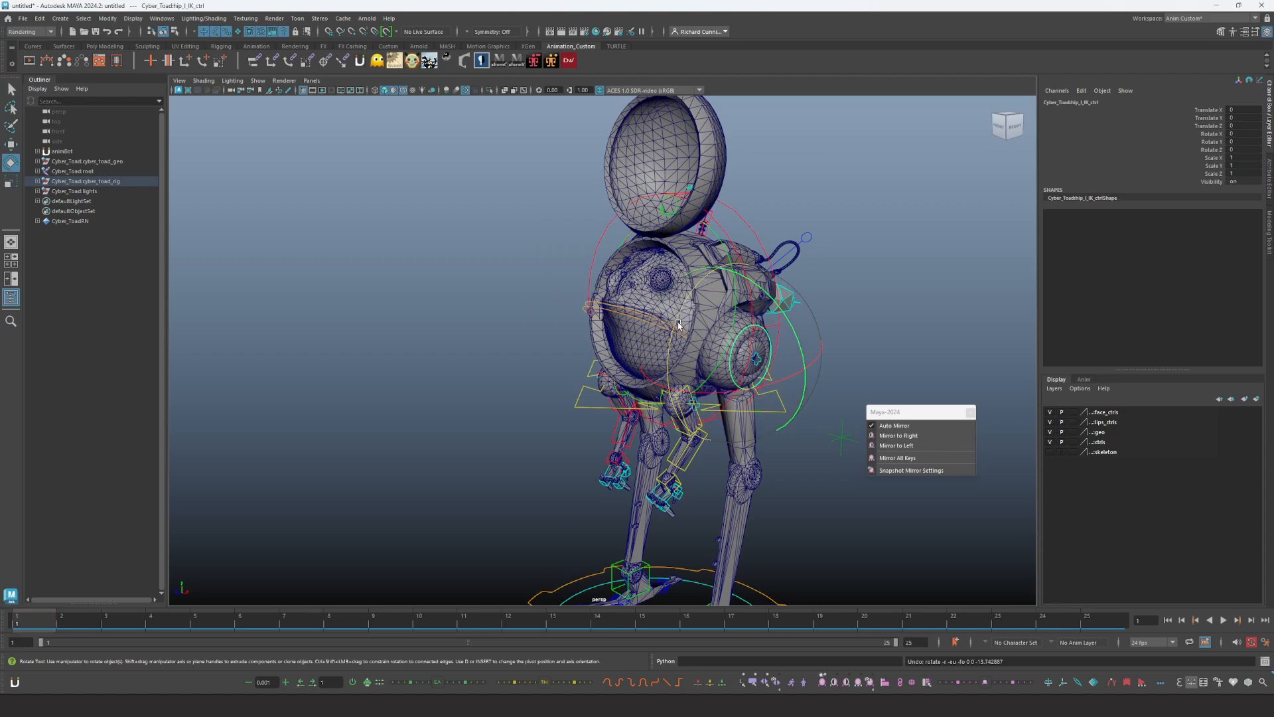
left_click_drag(679, 325, 676, 338)
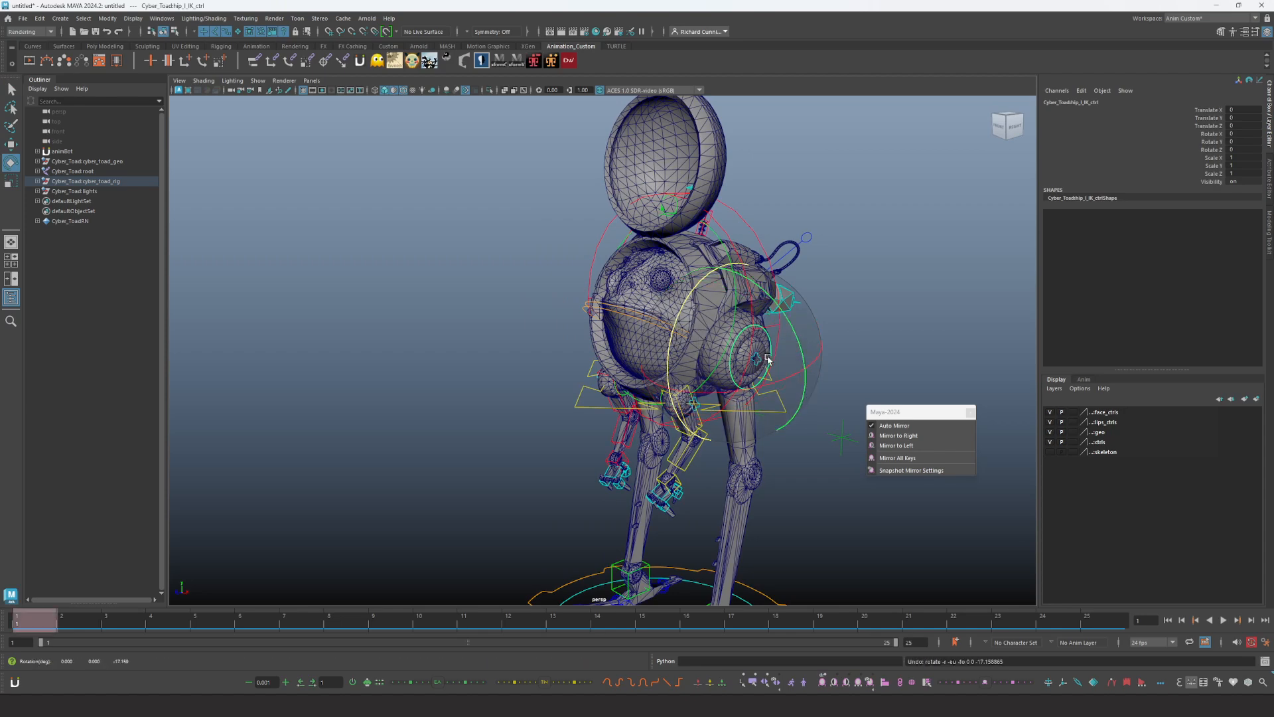
Try out the controls around the left hip with moves and rotations, and undo the changes
left_click_drag(768, 359, 683, 357, "alt")
left_click(733, 399)
key("e")
key("q")
left_click(722, 377)
key("w")
mouse_move(683, 357)
left_mouse_down("alt")
mouse_move(720, 355)
mouse_move(695, 373)
mouse_move(694, 362)
mouse_move(725, 360)
mouse_move(675, 377)
mouse_move(765, 361)
mouse_move(747, 323)
mouse_move(694, 350)
left_mouse_up("alt")
key("ctrl+z")
key("ctrl+z")
key("ctrl+z")
key("e")
Test rotating the left jet control on the toad's back, and undo the rotation
left_click(765, 360)
key("e")
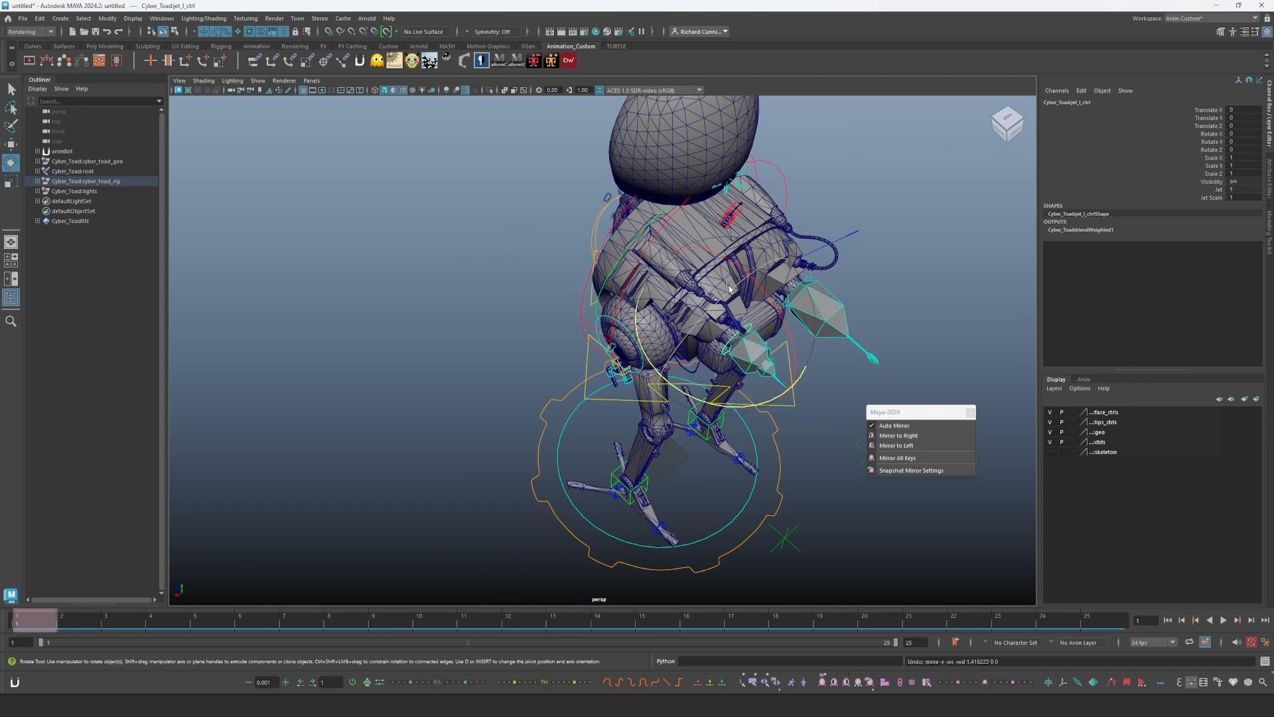
left_click_drag(729, 287, 854, 316)
key("ctrl+z")
Test the cable_l_01 control with a move of about 7.2 units in Z and a rotation, and undo both
key("q")
left_click(806, 277)
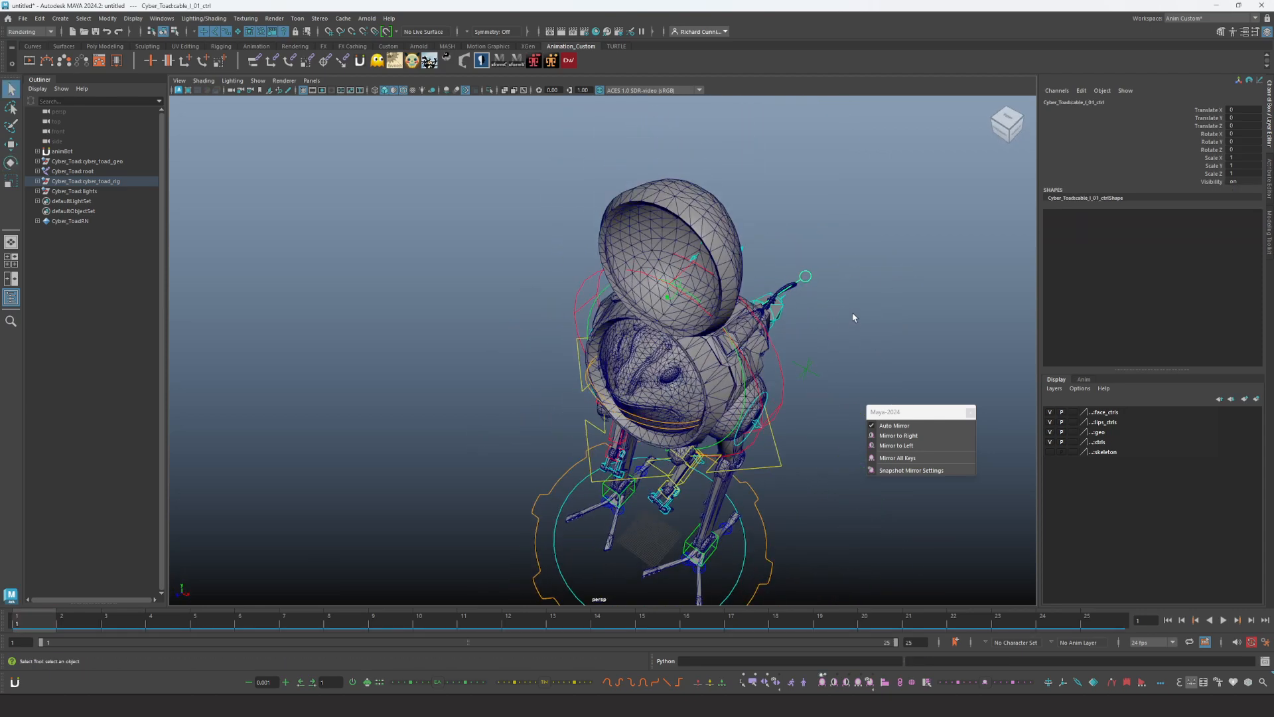
key("w")
middle_click_drag(834, 354, 838, 352)
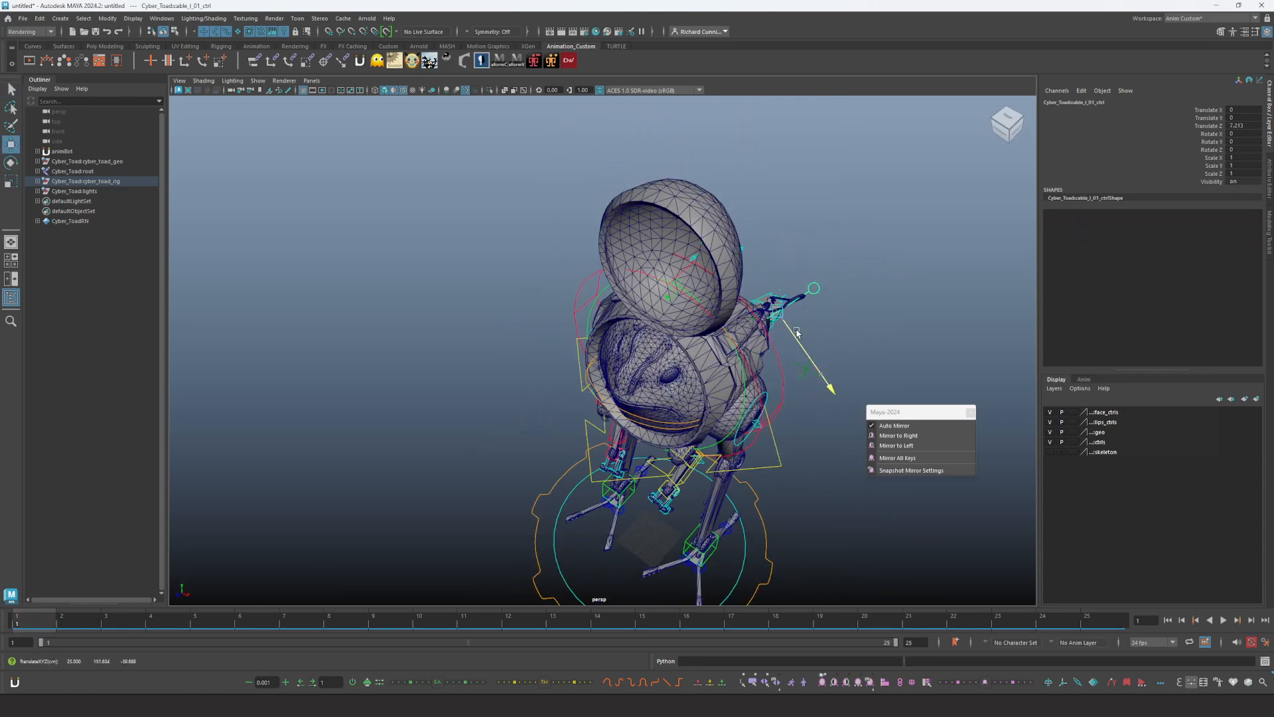
left_click_drag(872, 329, 801, 337, "alt")
key("ctrl+z")
key("e")
left_click(795, 348)
key("ctrl+z")
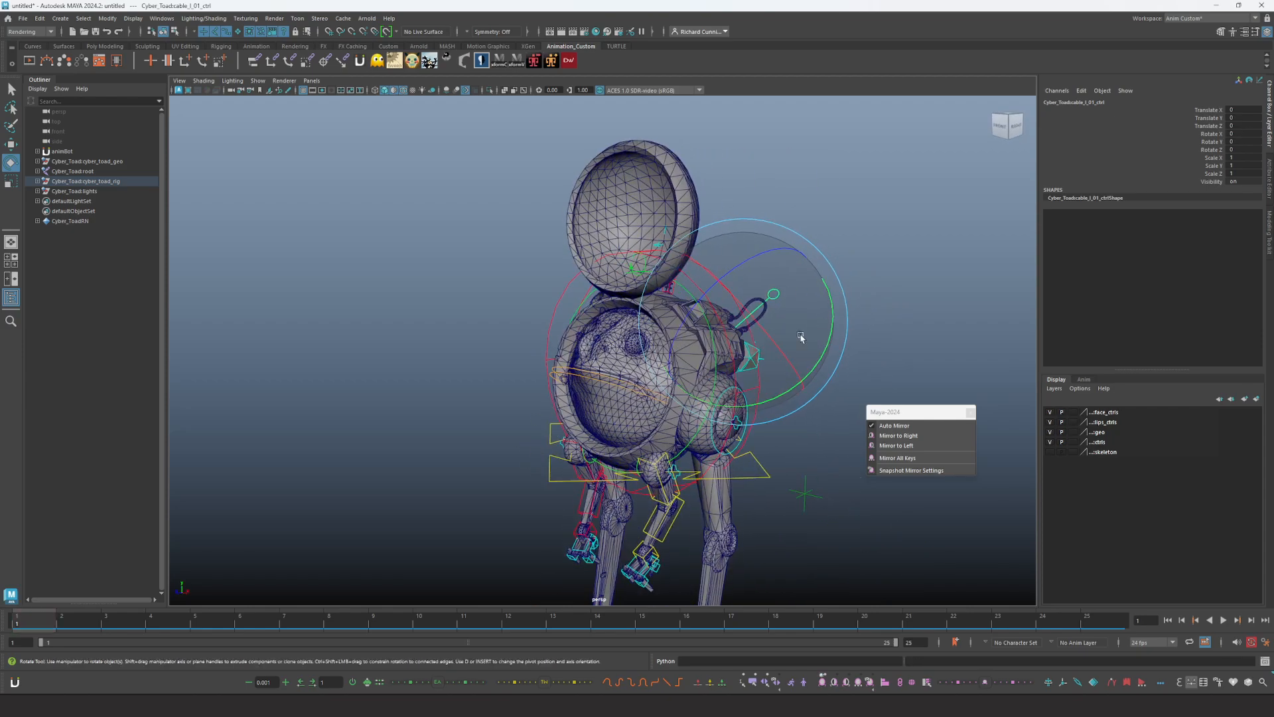
Test the mirroring of the left thumb's base control with a rotation in Y
right_click_drag(801, 337, 756, 332, "alt")
middle_click_drag(756, 332, 763, 255, "alt")
right_click_drag(713, 312, 756, 341, "alt")
left_click_drag(690, 345, 762, 412, "alt")
middle_click_drag(762, 412, 756, 318, "alt")
right_click_drag(730, 371, 783, 410, "alt")
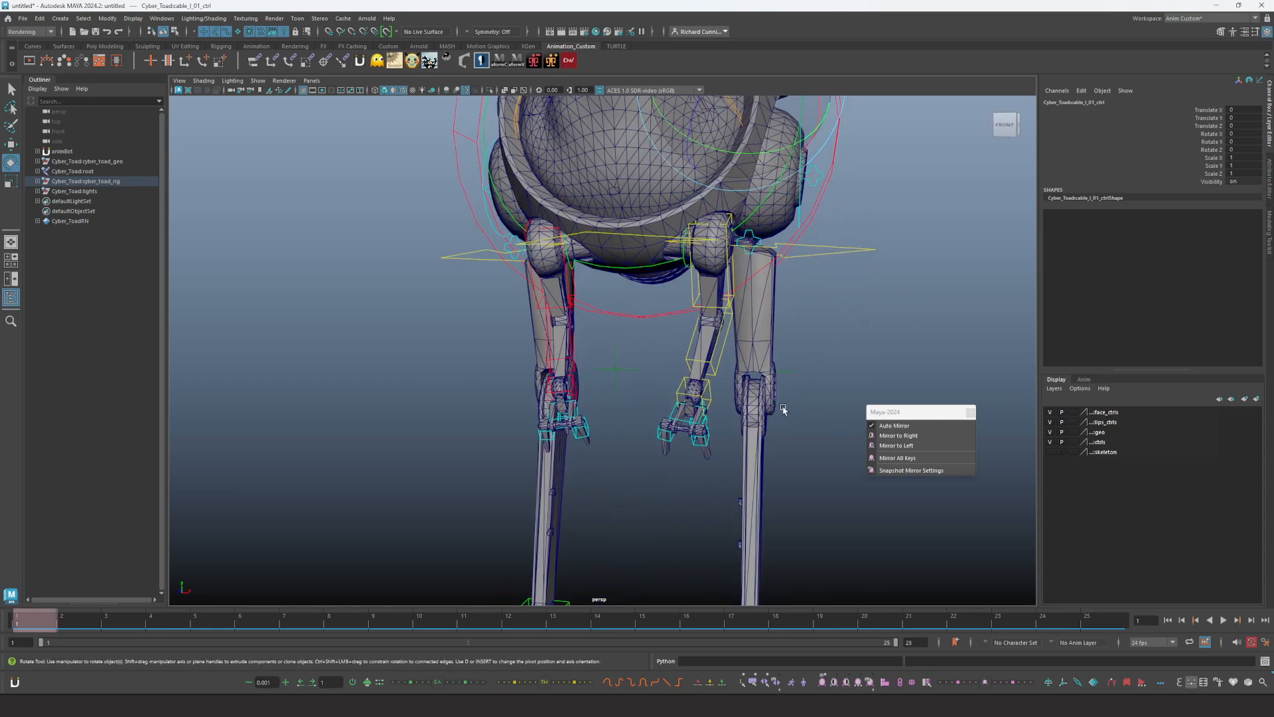
left_click_drag(783, 409, 615, 392, "alt")
key("q")
left_click(644, 381, "shift")
key("e")
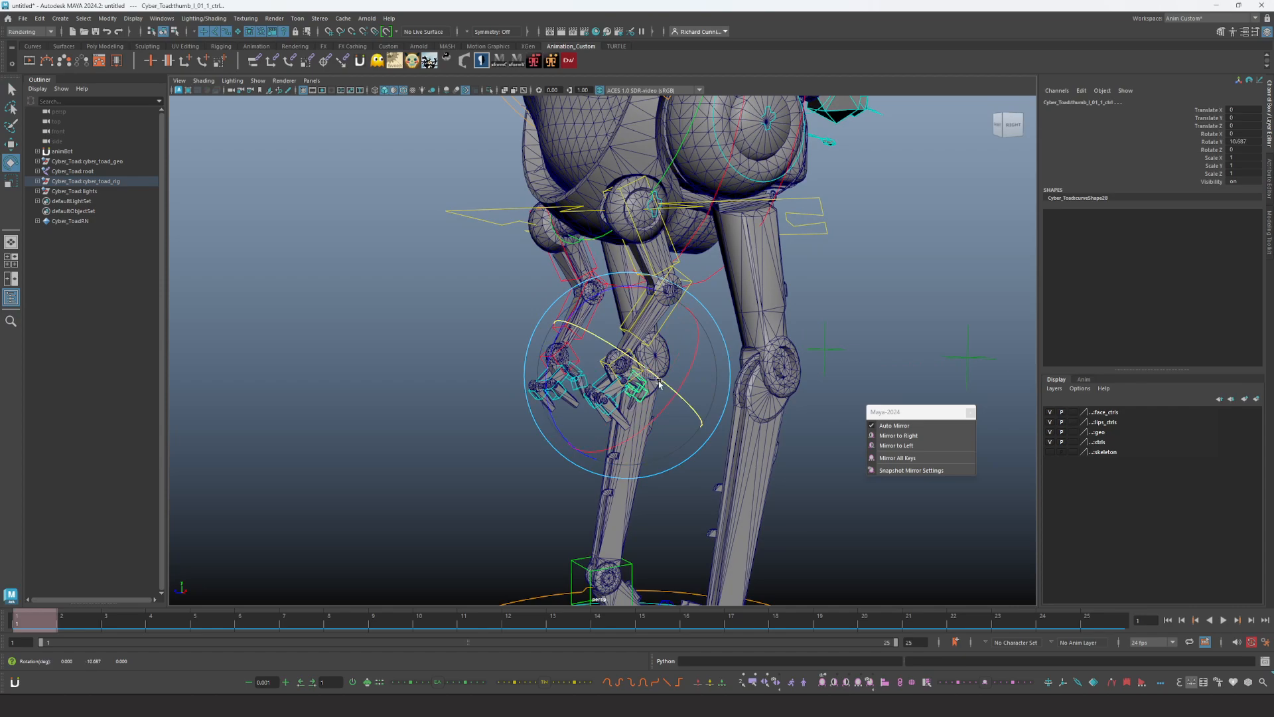
left_click_drag(659, 383, 616, 420, "alt")
Test the mirroring of the left palm control with free rotations on all three axes, and undo them
key("q")
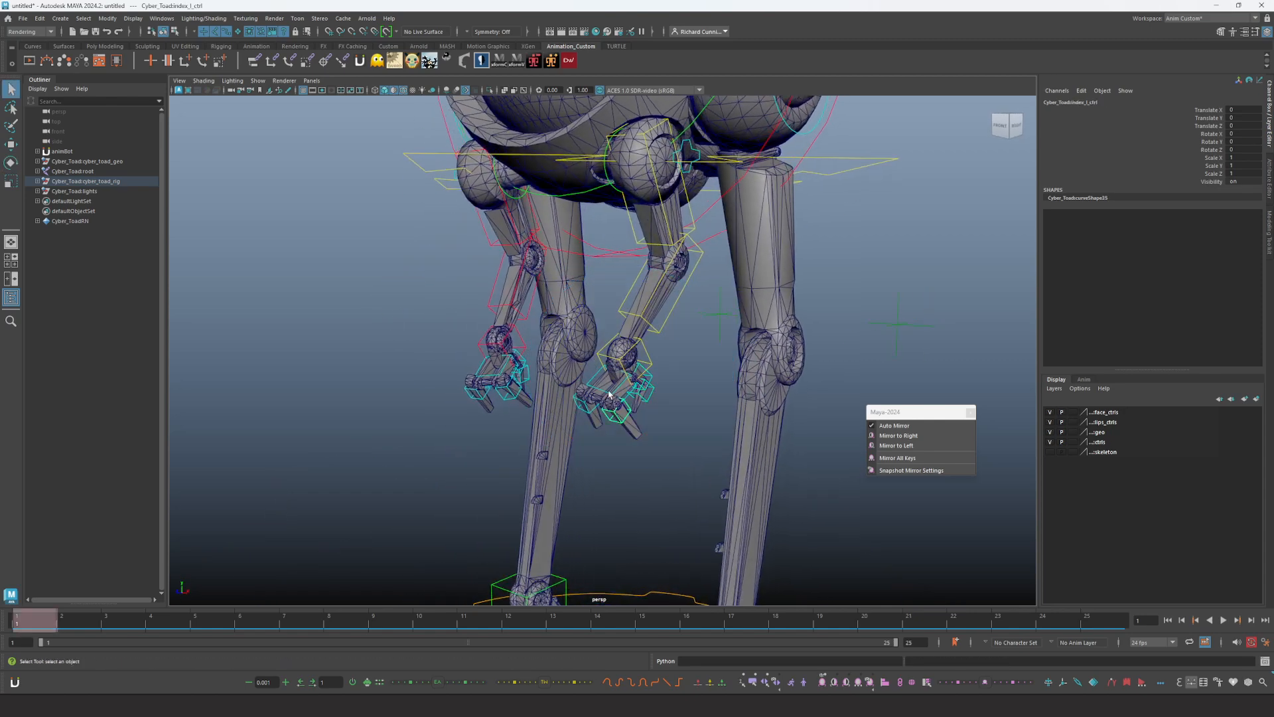
left_click(610, 394)
key("e")
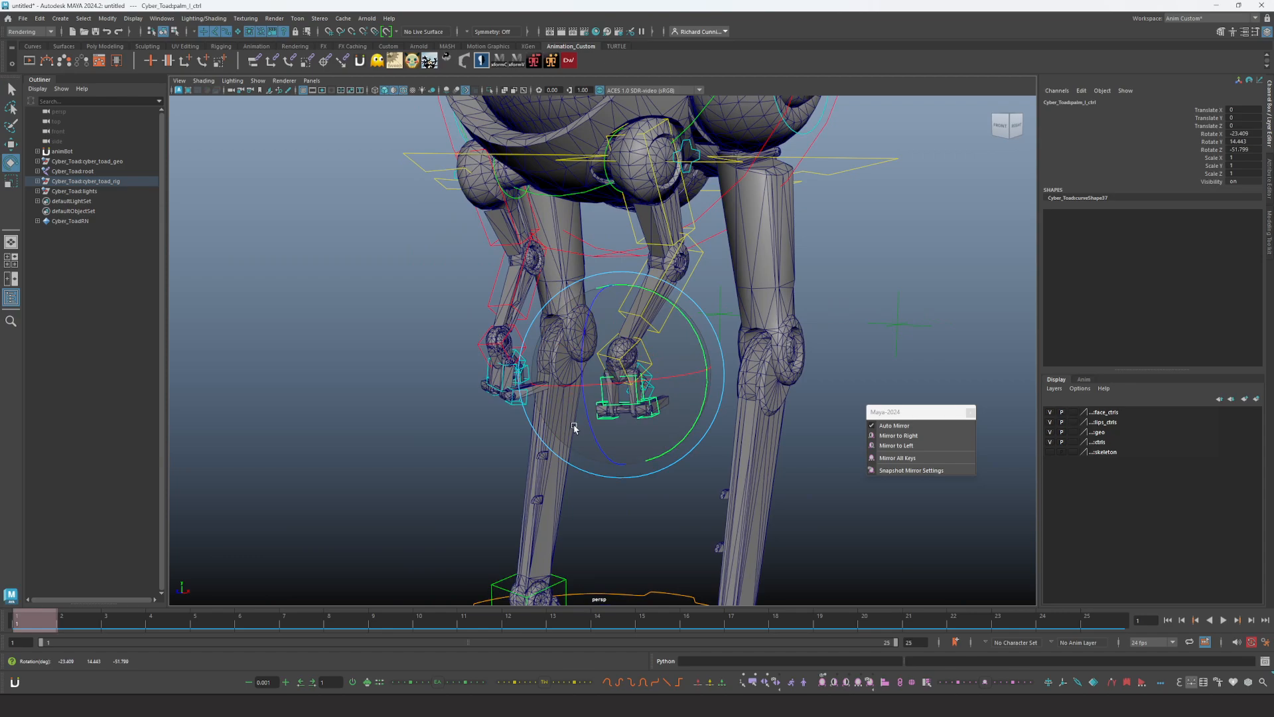
left_click_drag(574, 428, 676, 388, "alt")
left_click_drag(634, 373, 675, 395)
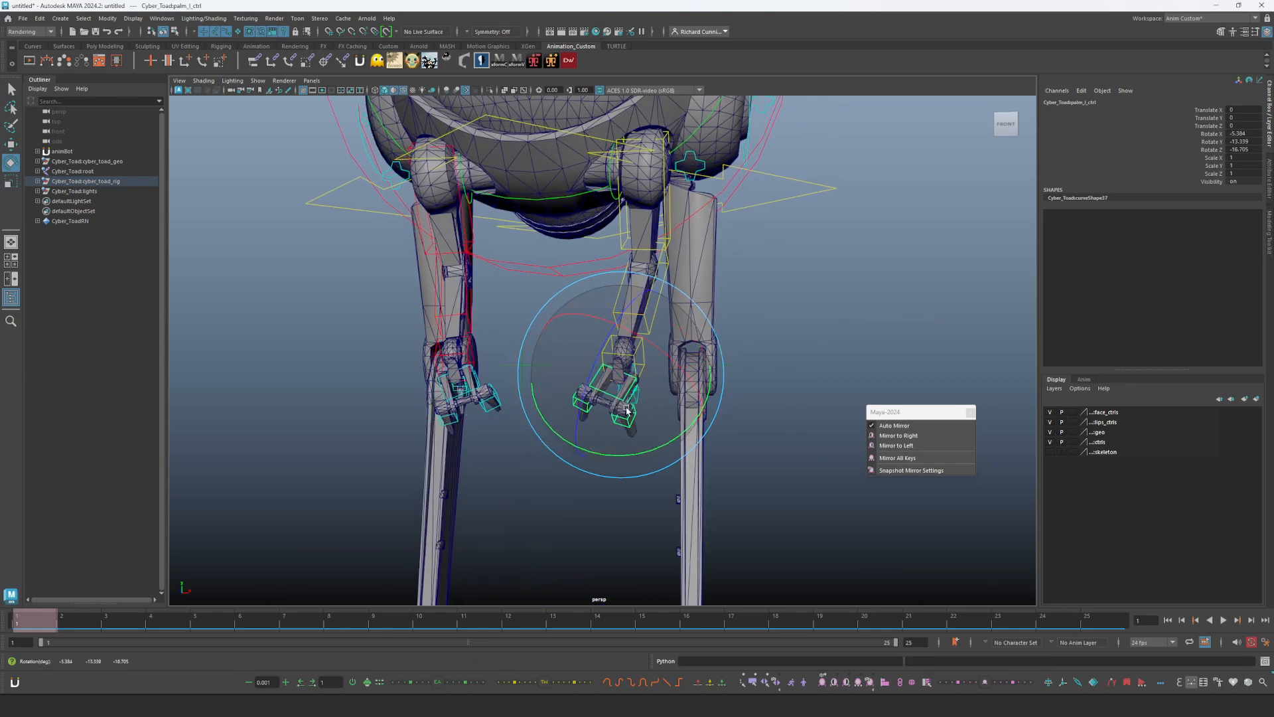
key("ctrl+z")
Examine the rig's arms, legs and feet from several angles
scroll(627, 365, "down", 5)
middle_click_drag(626, 302, 623, 353, "alt")
left_click_drag(623, 352, 692, 384, "alt")
middle_click_drag(692, 383, 694, 312, "alt")
left_click_drag(695, 312, 567, 368, "alt")
middle_click_drag(674, 379, 640, 373, "alt")
right_click_drag(640, 373, 699, 424, "alt")
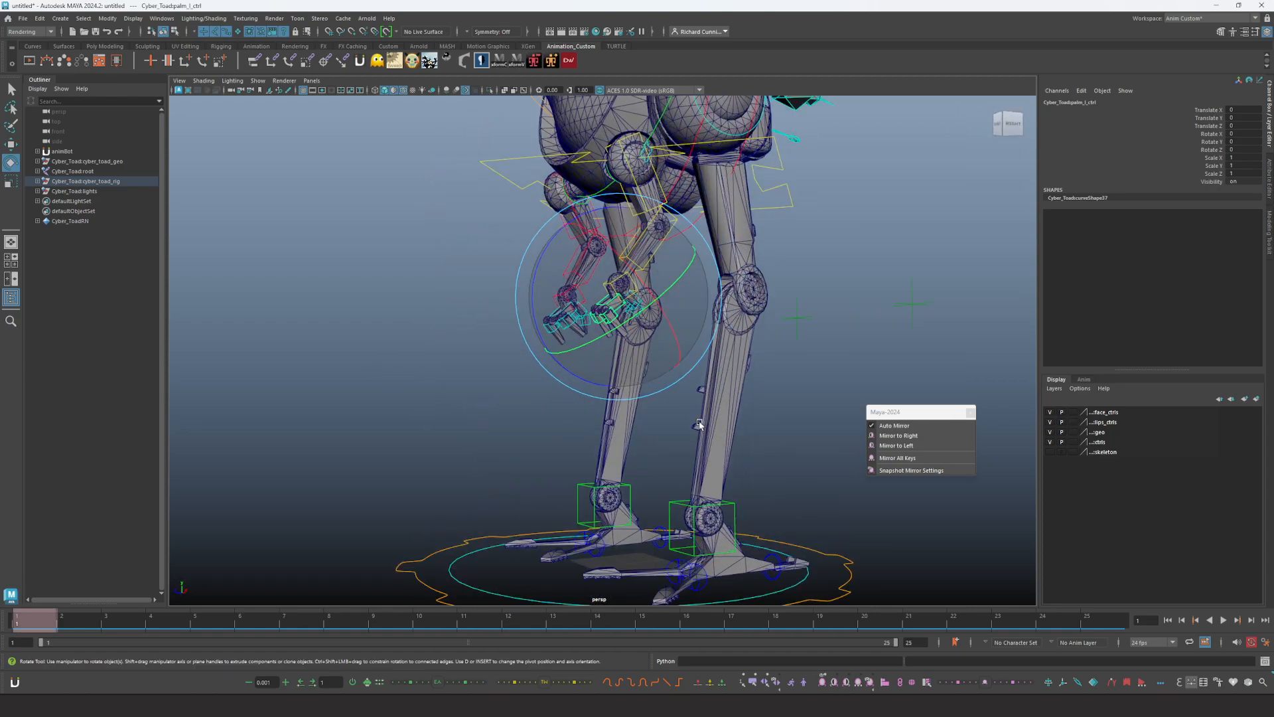
mouse_move(699, 424)
left_mouse_down("alt")
mouse_move(762, 480)
mouse_move(705, 435)
left_mouse_up("alt")
right_click_drag(705, 435, 719, 449, "alt")
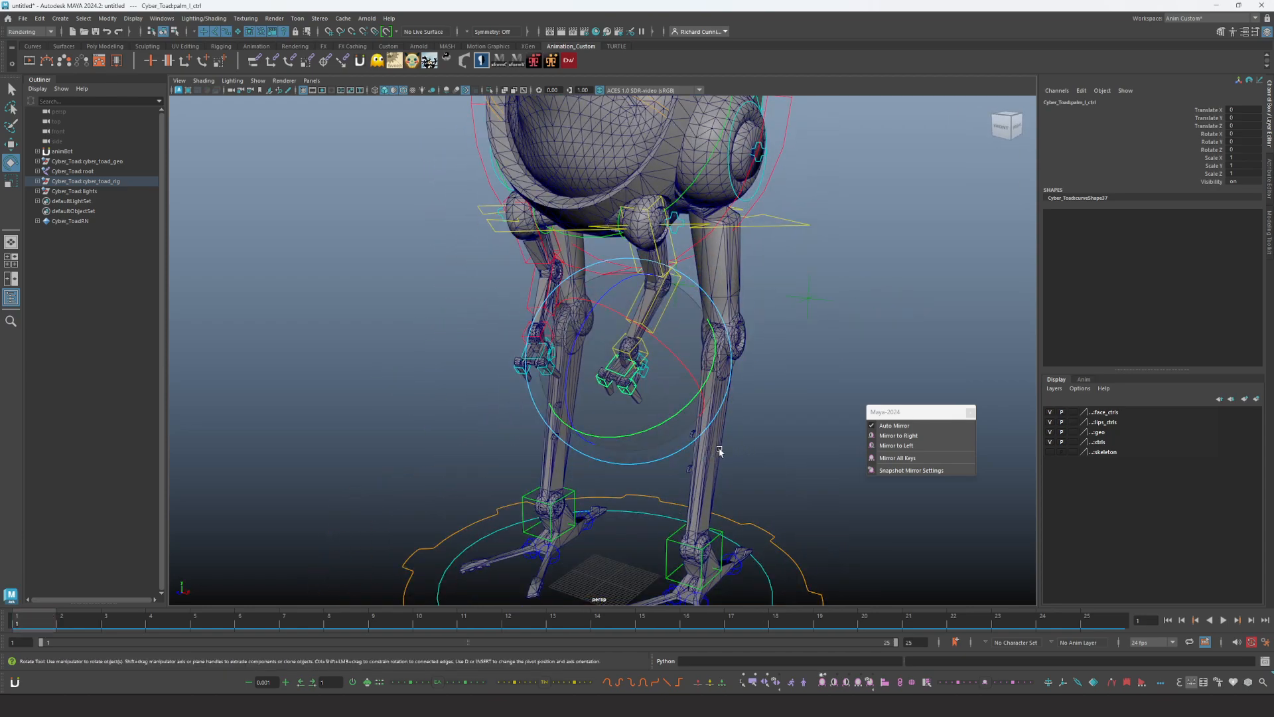
left_click_drag(719, 449, 753, 438, "alt")
left_click_drag(752, 501, 719, 444, "alt")
right_click_drag(719, 444, 742, 368, "alt")
middle_click_drag(742, 368, 762, 393, "alt")
Test the mirroring of the left knee pole vector control by moving it, and return it to its rest position
key("q")
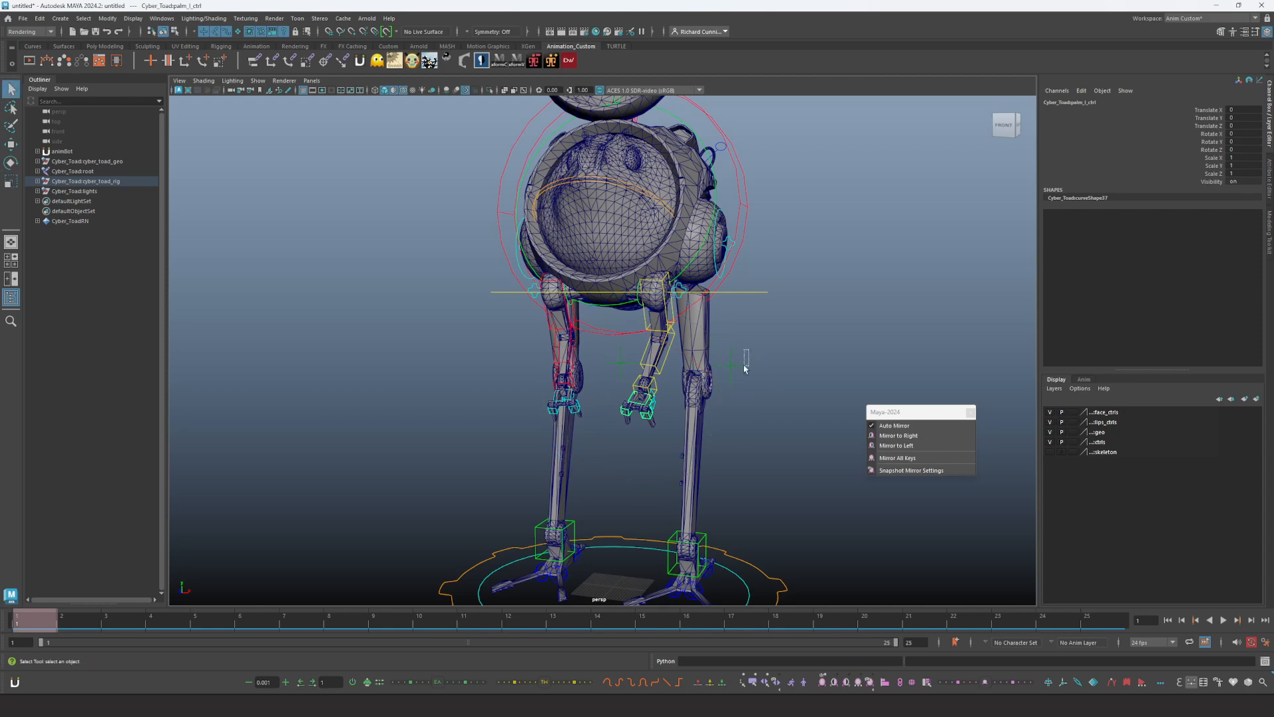
left_click(744, 365)
key("w")
left_click_drag(726, 371, 750, 402)
scroll(780, 419, "down", 3)
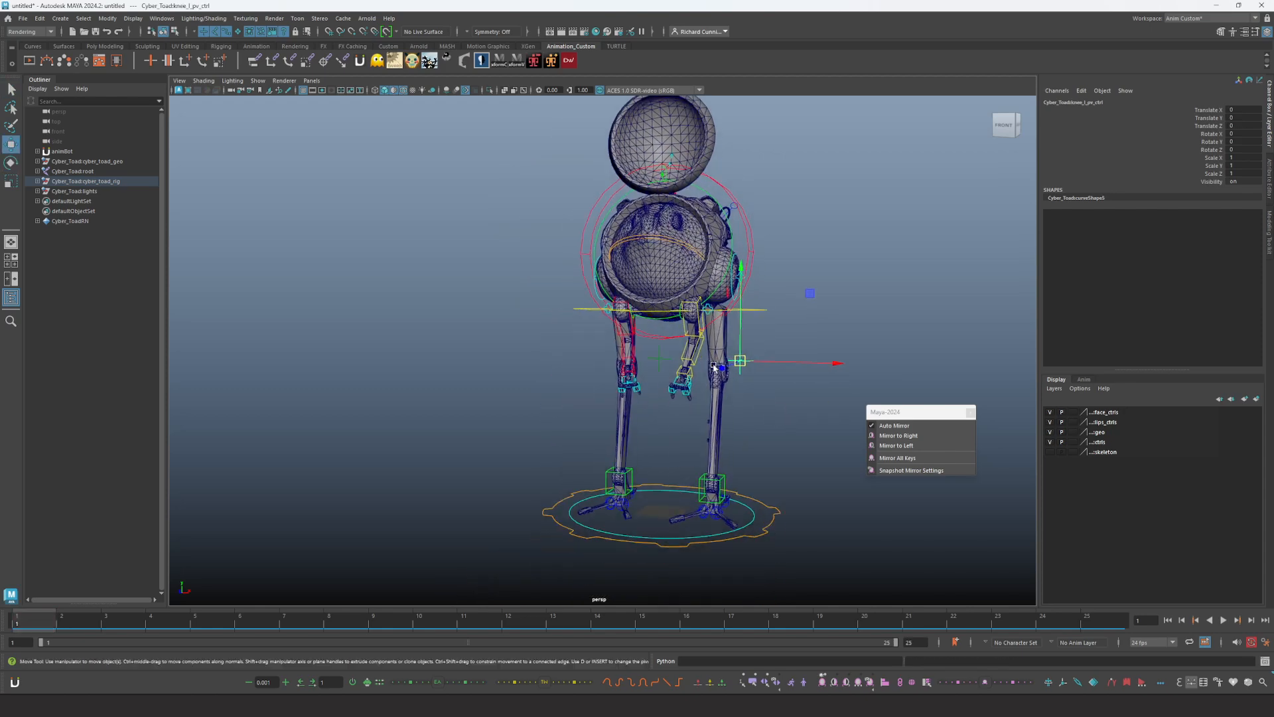